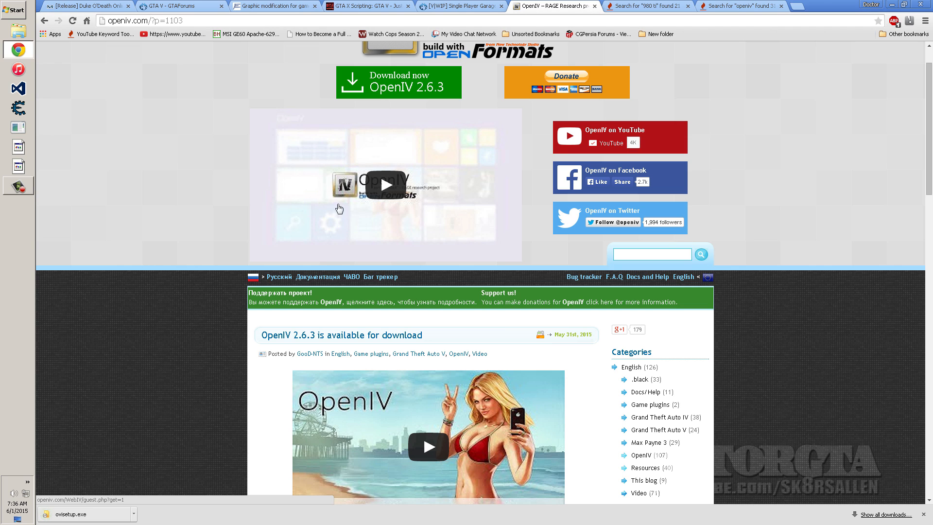
- Launch the downloaded ovisetup.exe installer and allow it to run despite the unknown publisher
click(100, 516)
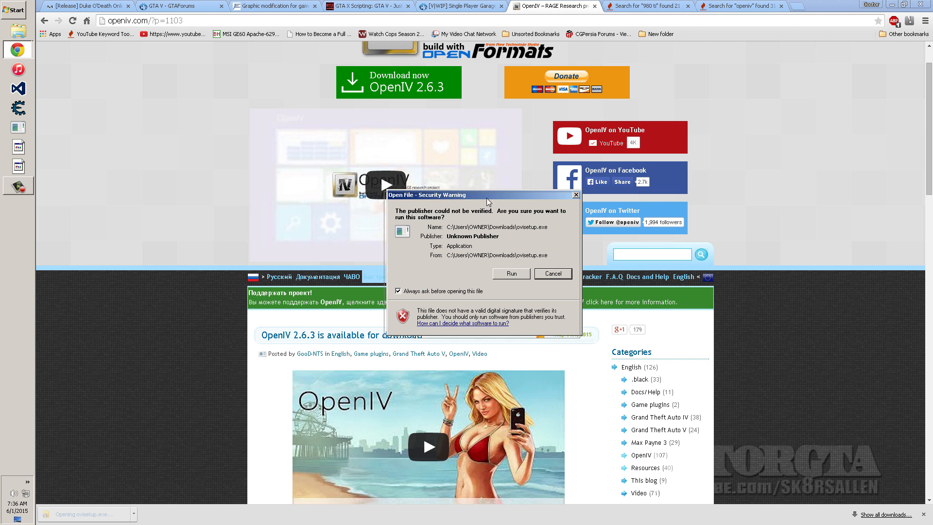
drag(486, 197, 480, 211)
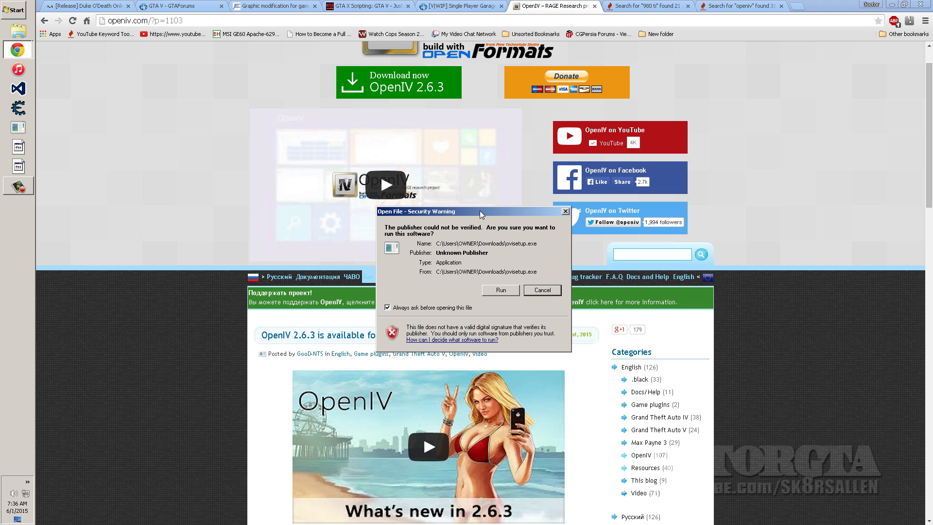
click(494, 292)
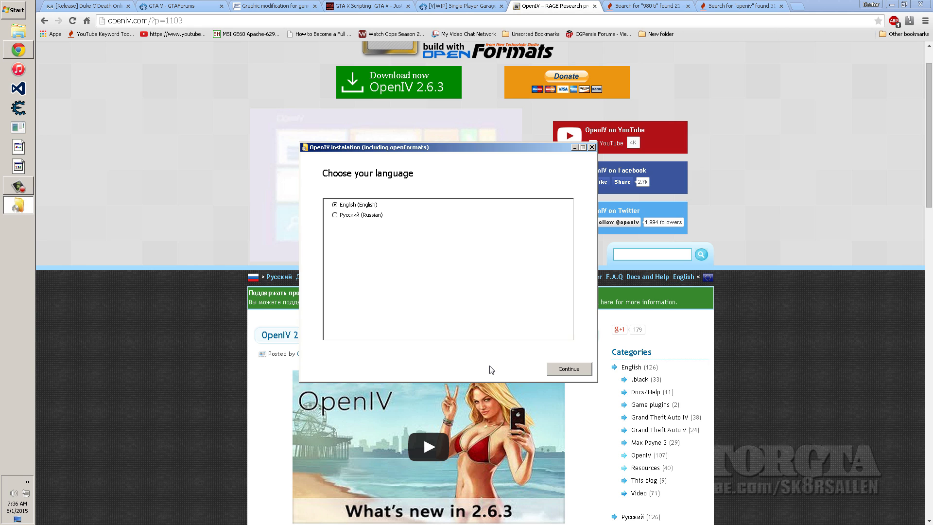
- Continue the OpenIV setup in English and accept the software license terms
click(541, 369)
click(325, 362)
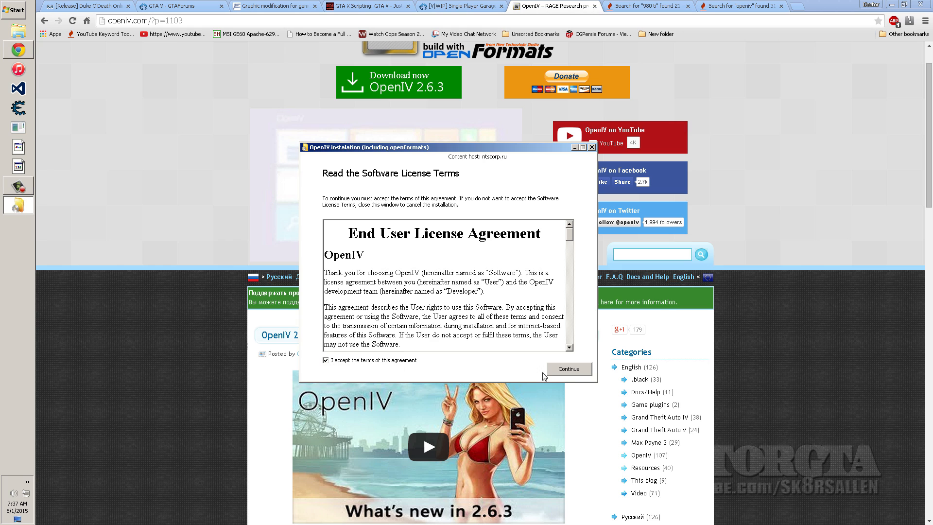
click(566, 373)
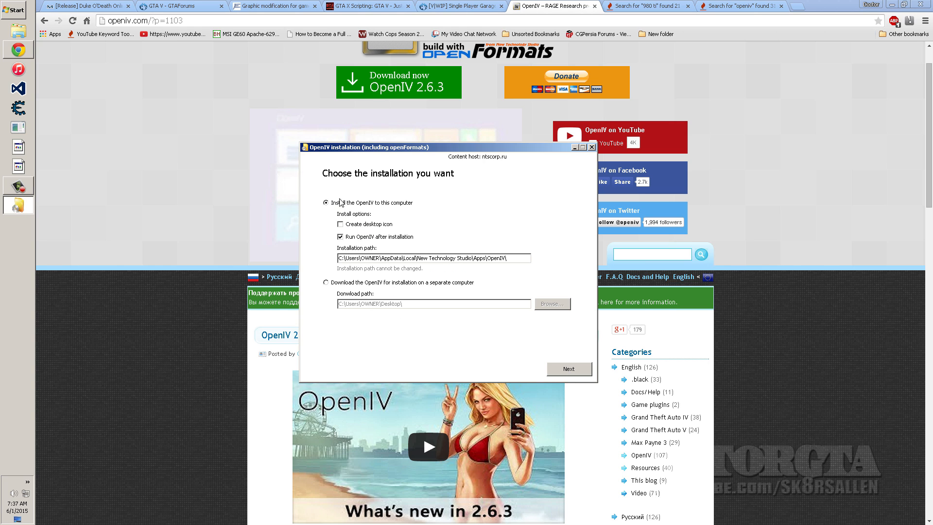
- Install OpenIV to this computer with the option to run it after installation, and close the installer when it finishes
click(569, 368)
click(488, 296)
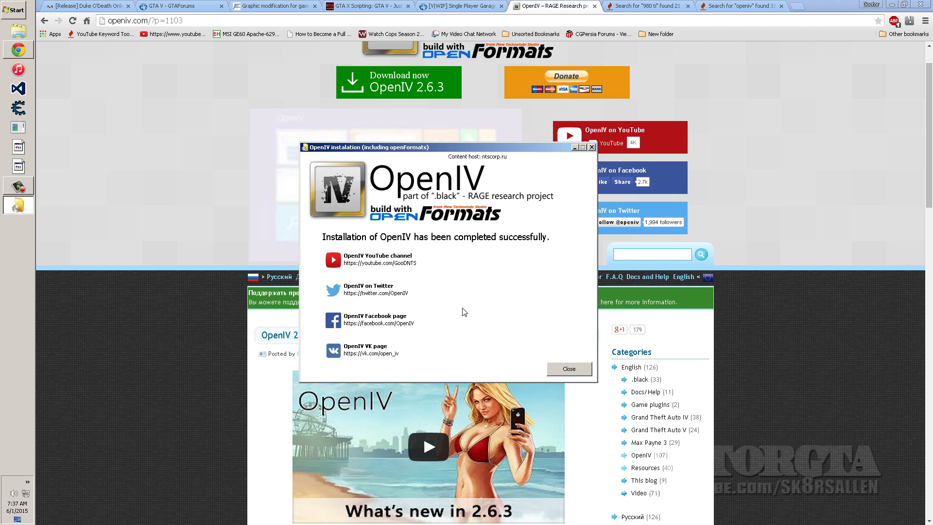
click(569, 368)
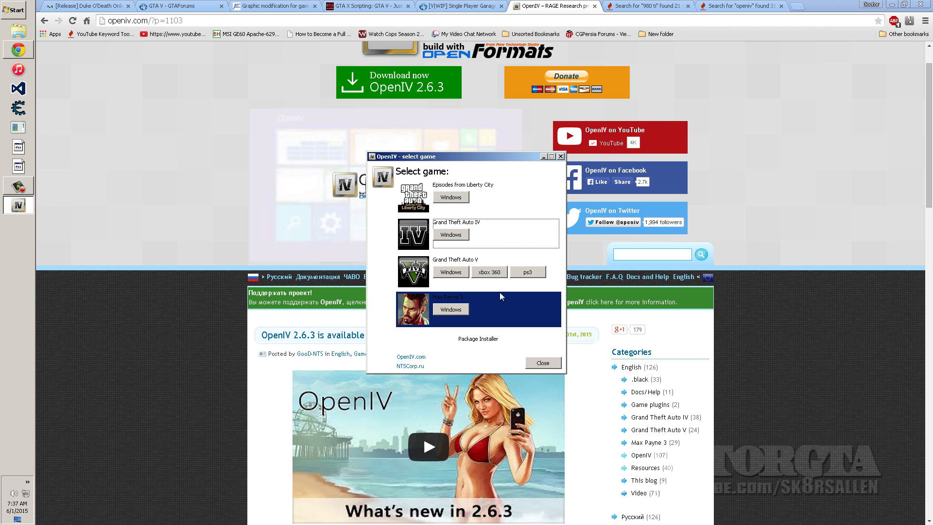
- Choose the Windows version of Grand Theft Auto V and browse for its location in C:\Program Files (x86)\Steam
click(449, 273)
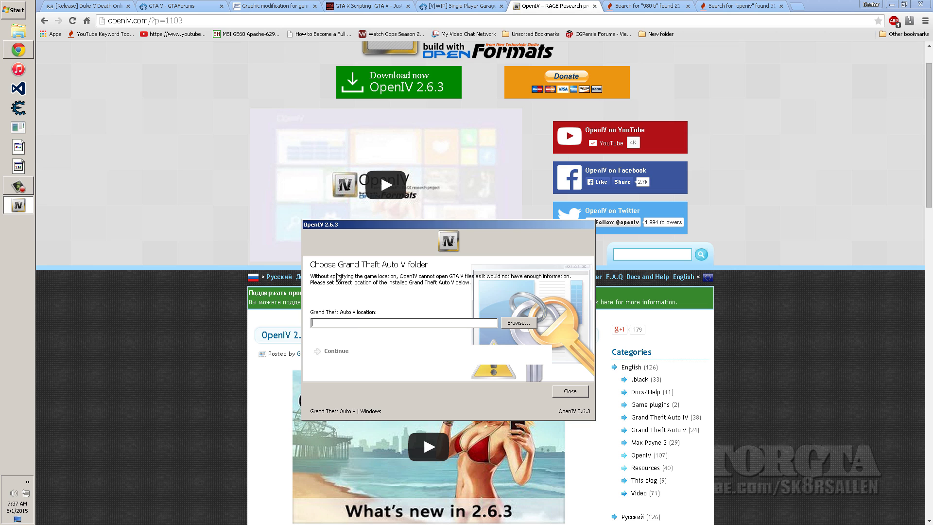
click(518, 323)
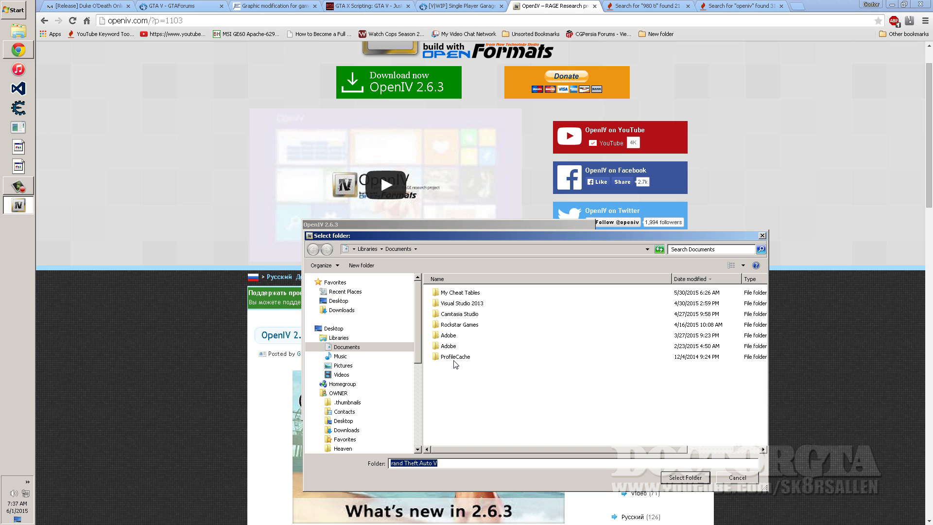
scroll(418, 355, down, 6)
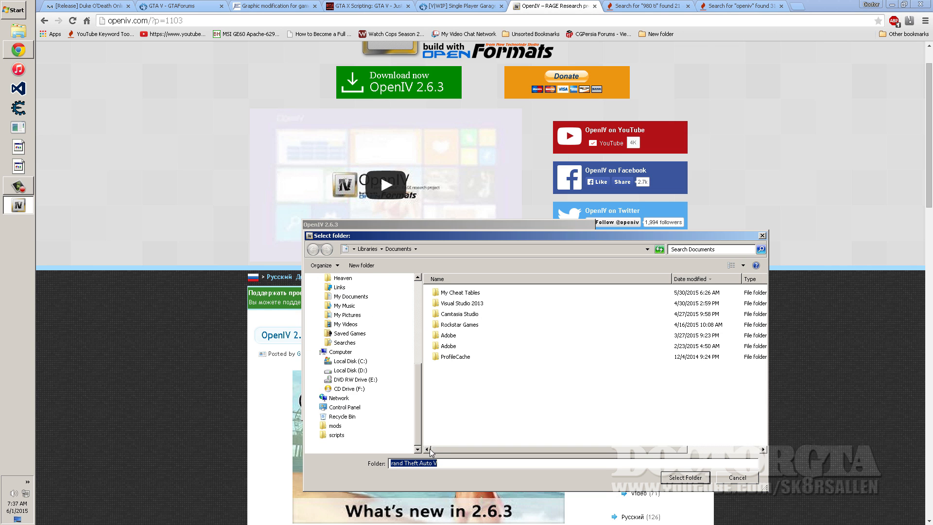
click(349, 372)
click(349, 361)
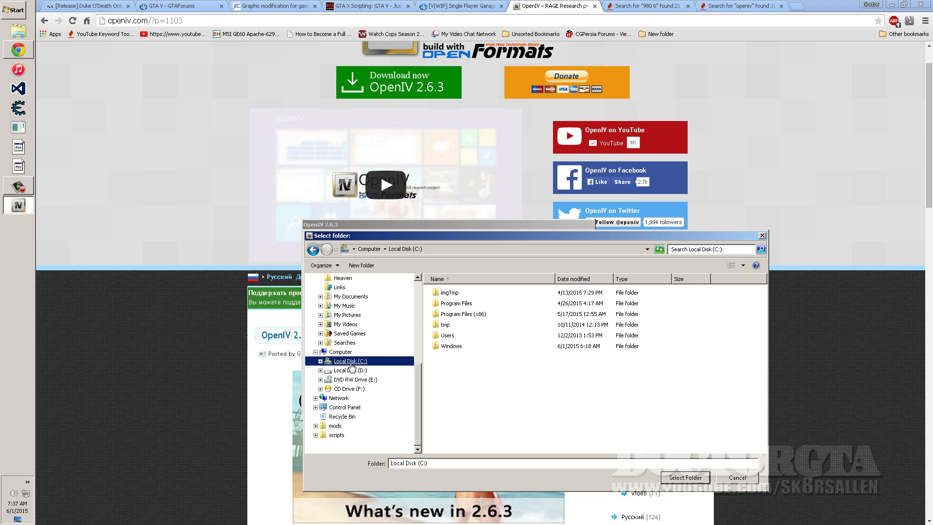
double_click(455, 316)
double_click(453, 294)
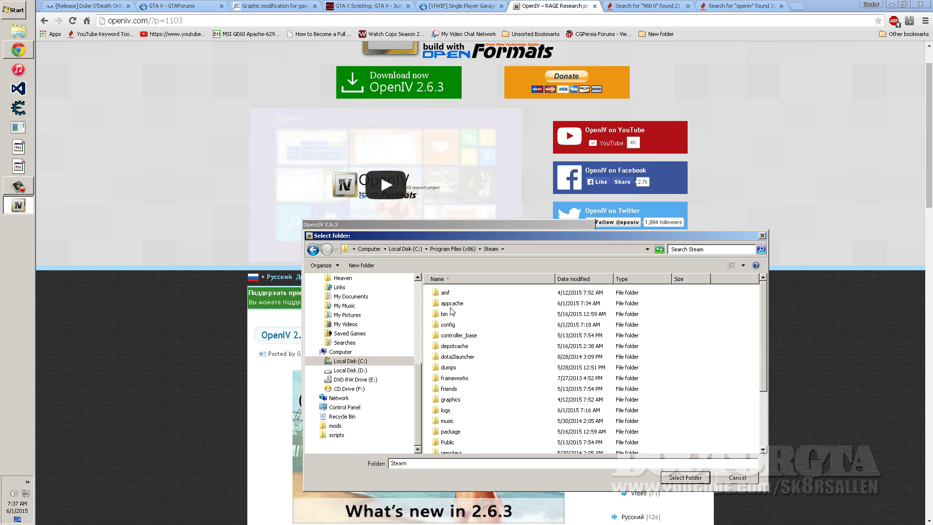
- Set the game location to the SteamApps\common\Grand Theft Auto V folder inside Steam
click(450, 377)
scroll(450, 387, down, 2)
scroll(450, 387, down, 1)
double_click(456, 431)
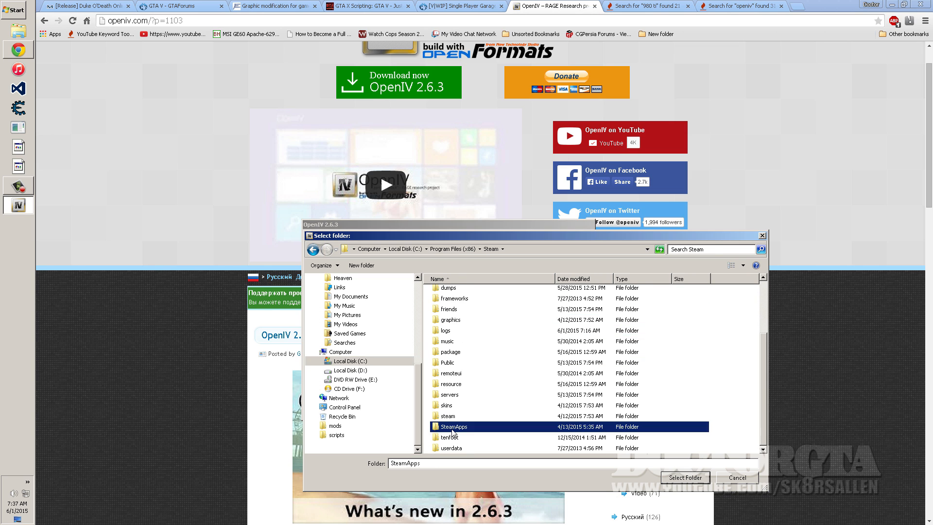
double_click(453, 302)
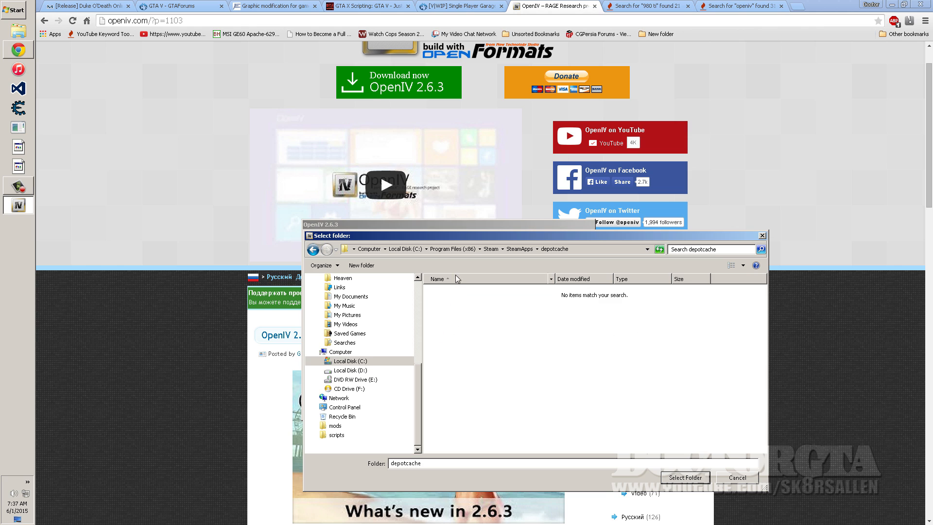
click(512, 249)
double_click(451, 293)
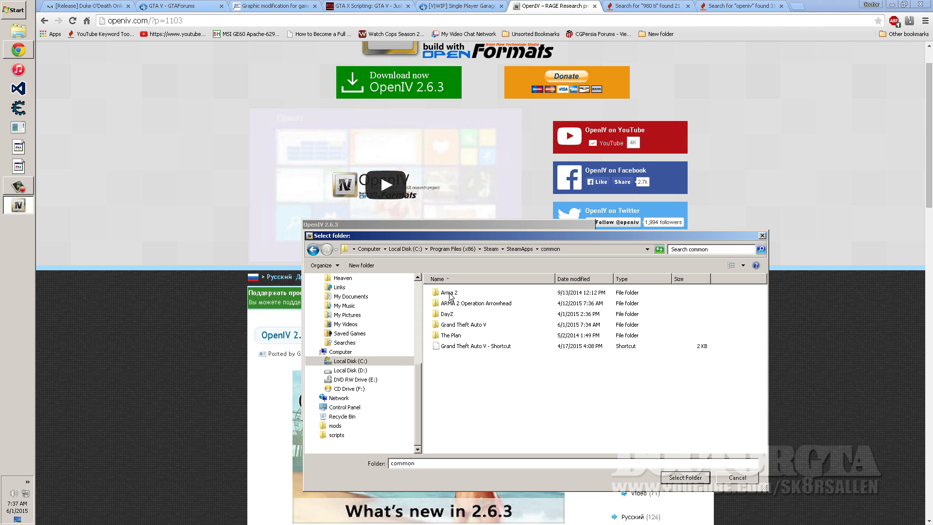
click(456, 325)
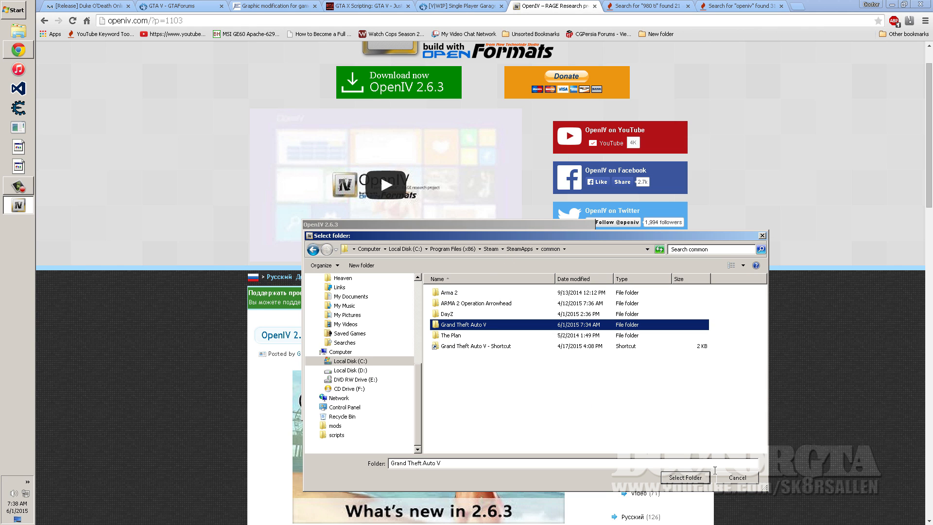
double_click(521, 330)
click(684, 477)
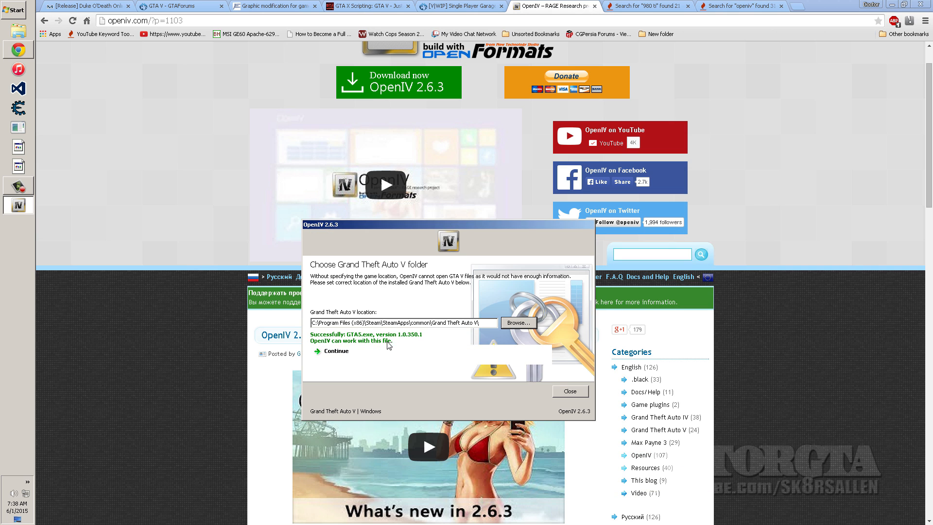
- Confirm the game location and continue past the community page to open the GTA V files in OpenIV
click(386, 355)
click(386, 355)
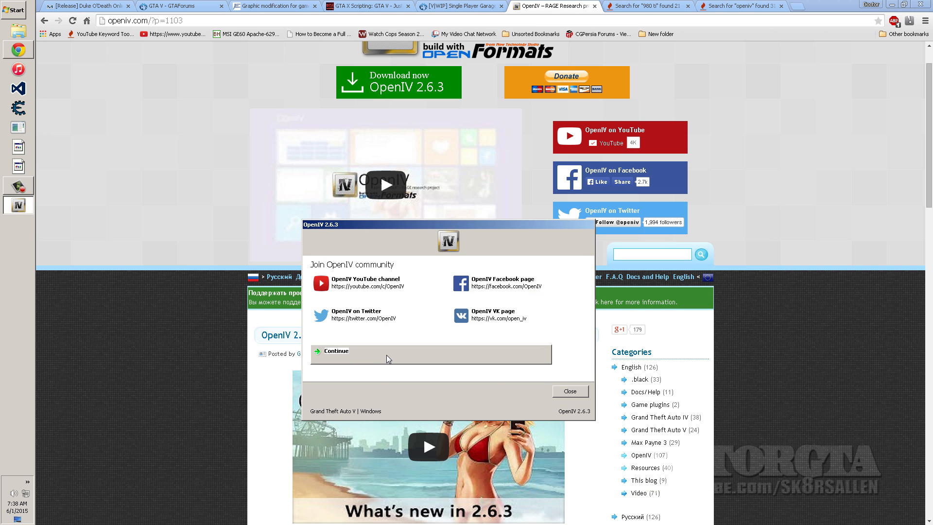
click(387, 355)
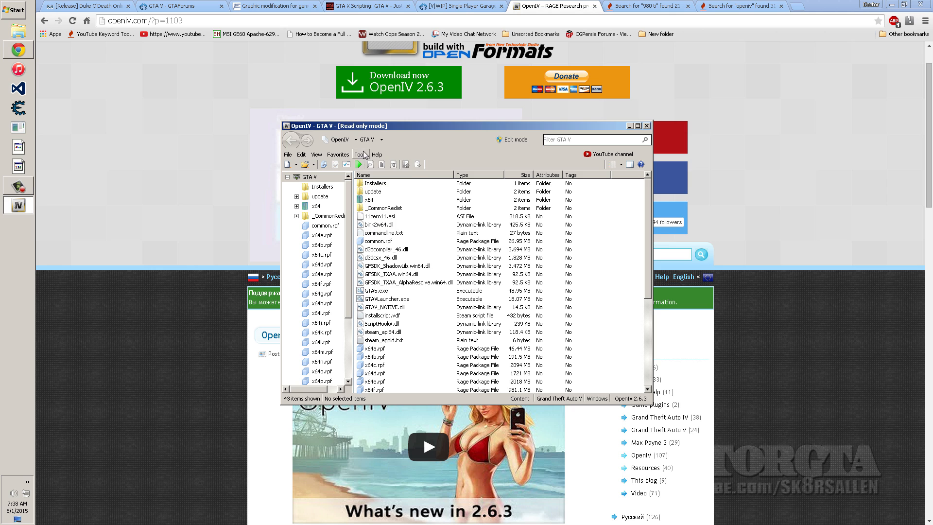
- Open the ASI Manager for GTA V
click(363, 153)
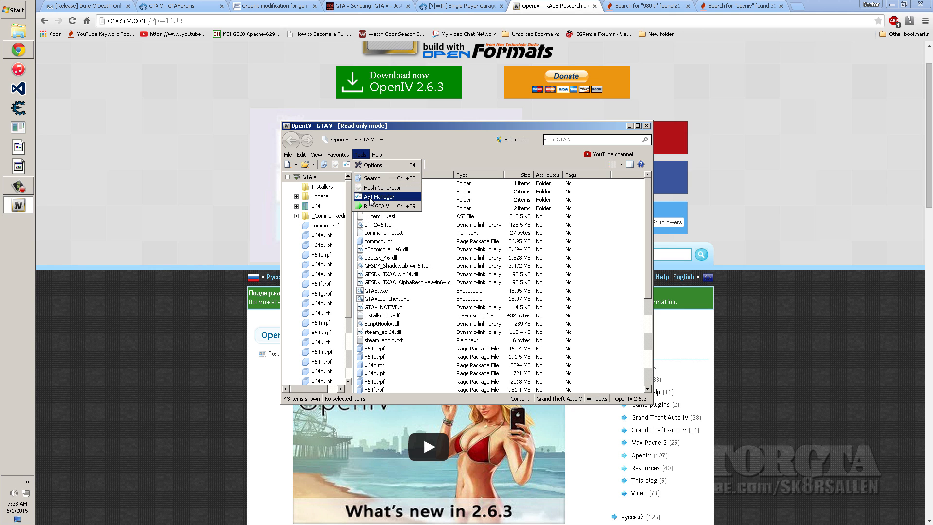
click(371, 199)
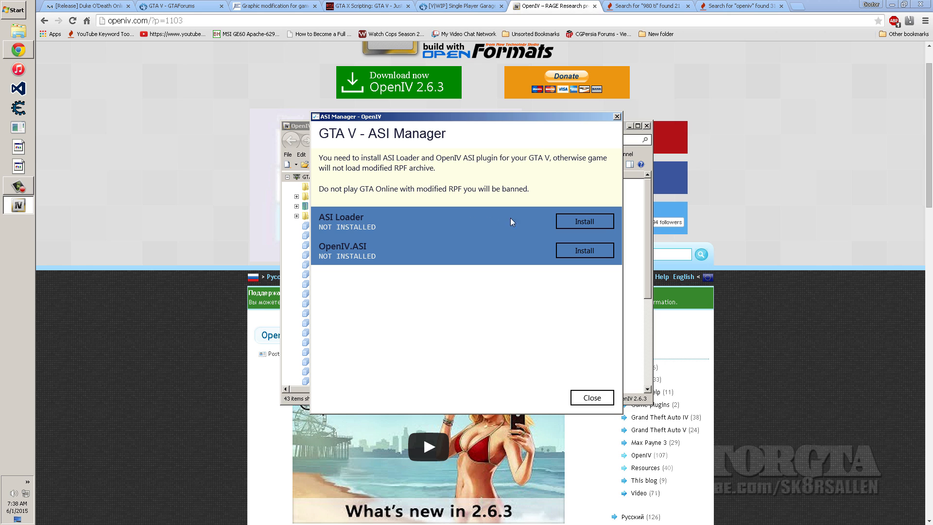
- Close the ASI Manager and arrange the Grand Theft Auto V folder window beside the OpenIV window, with the browser out of the way
click(922, 4)
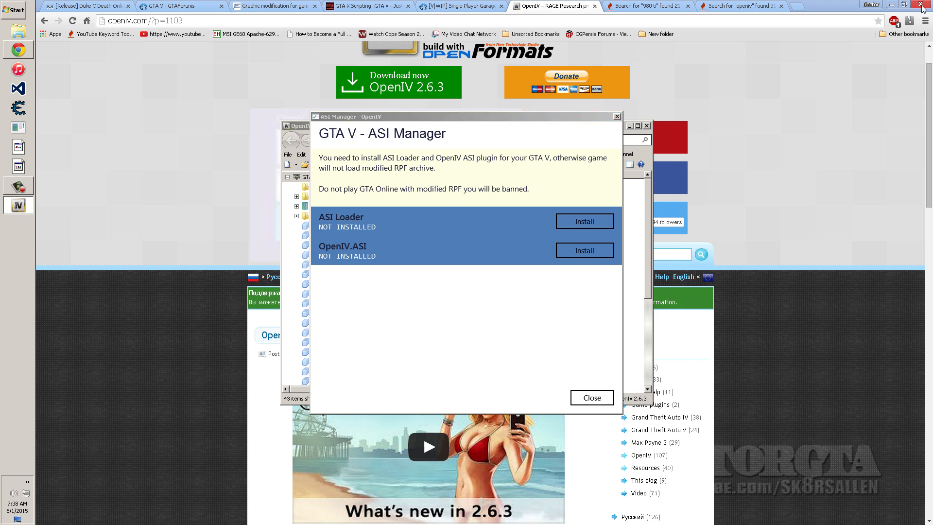
click(1, 1)
click(44, 270)
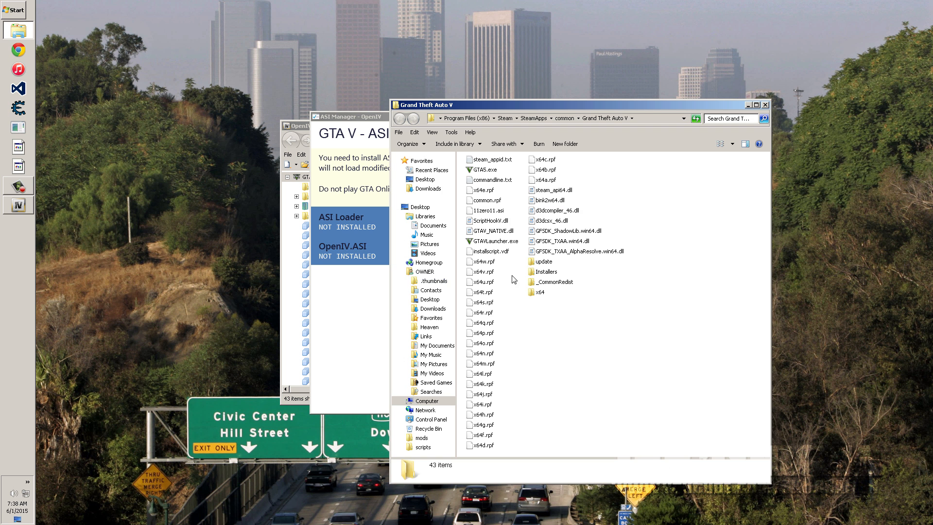
drag(464, 104, 624, 159)
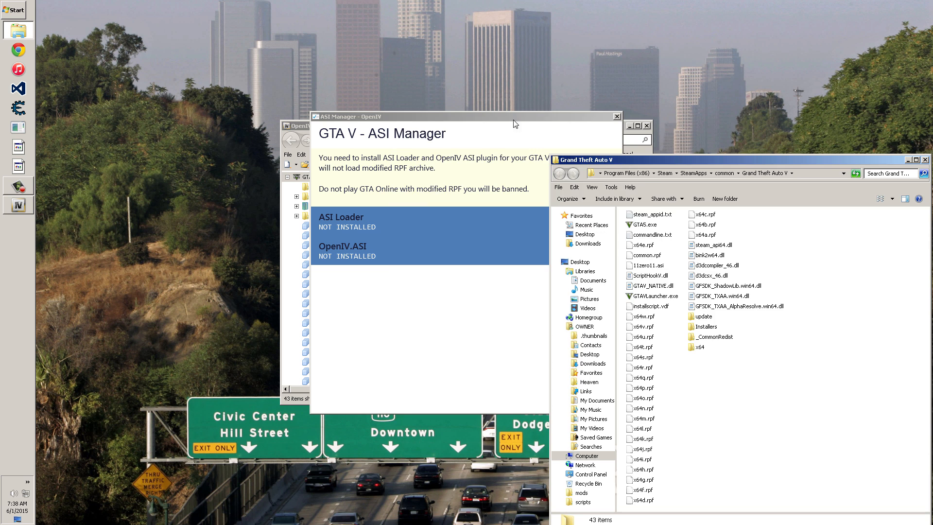
drag(520, 119, 356, 154)
drag(746, 158, 742, 147)
click(453, 151)
drag(465, 123, 169, 40)
- Enable edit mode for GTA V and install the ASI Loader through the ASI Manager
click(287, 54)
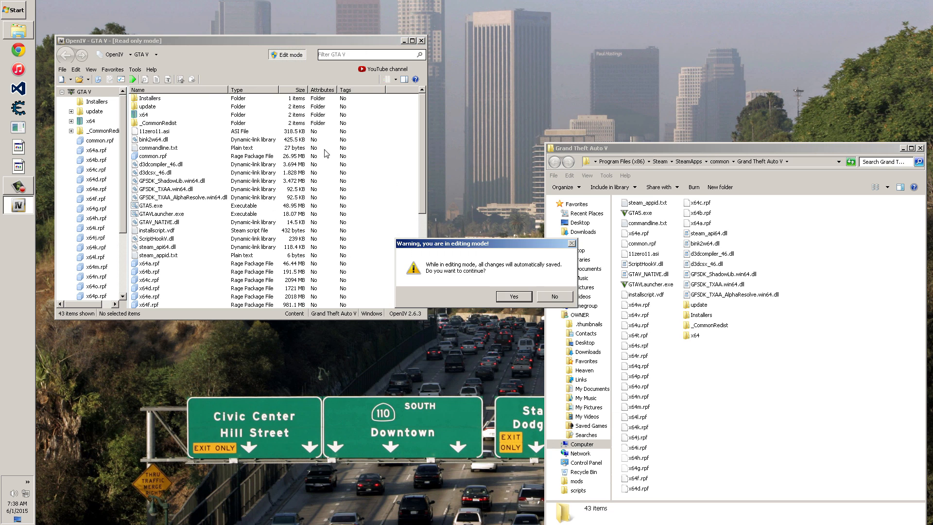
click(515, 298)
click(146, 73)
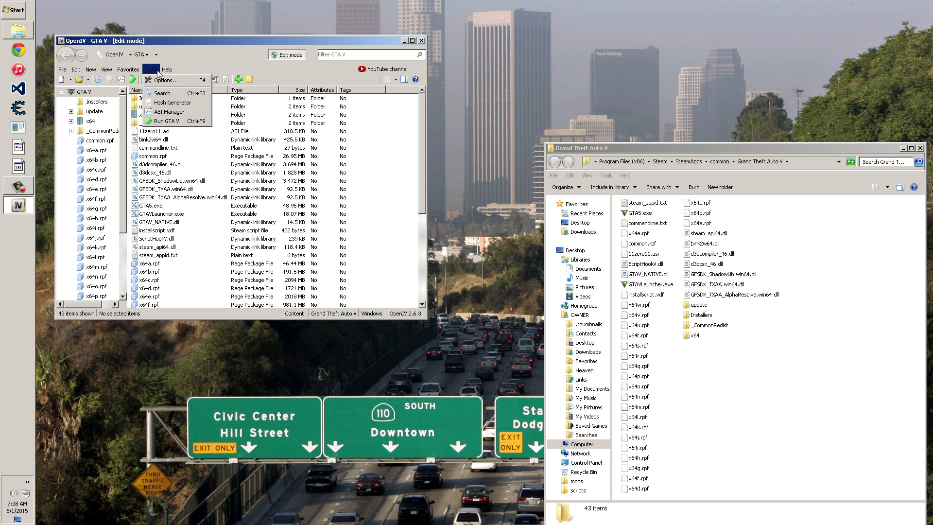
click(175, 111)
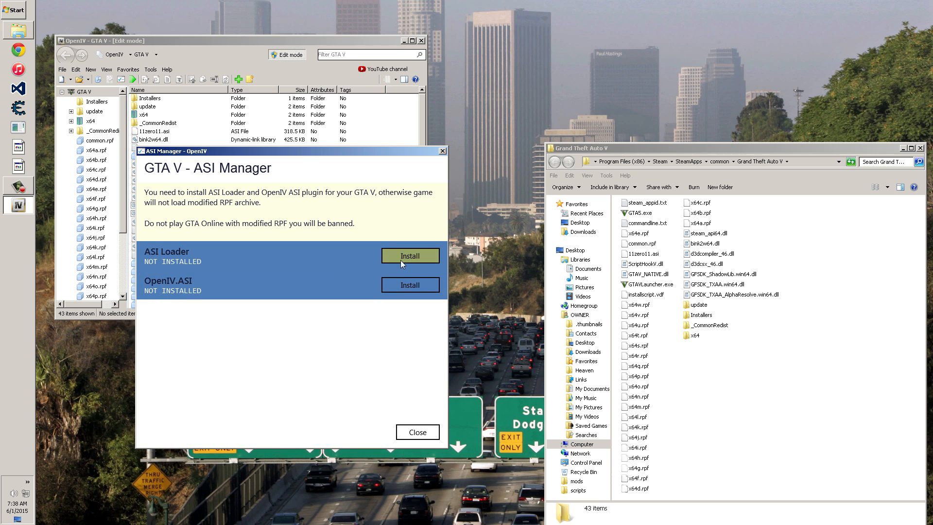
click(403, 259)
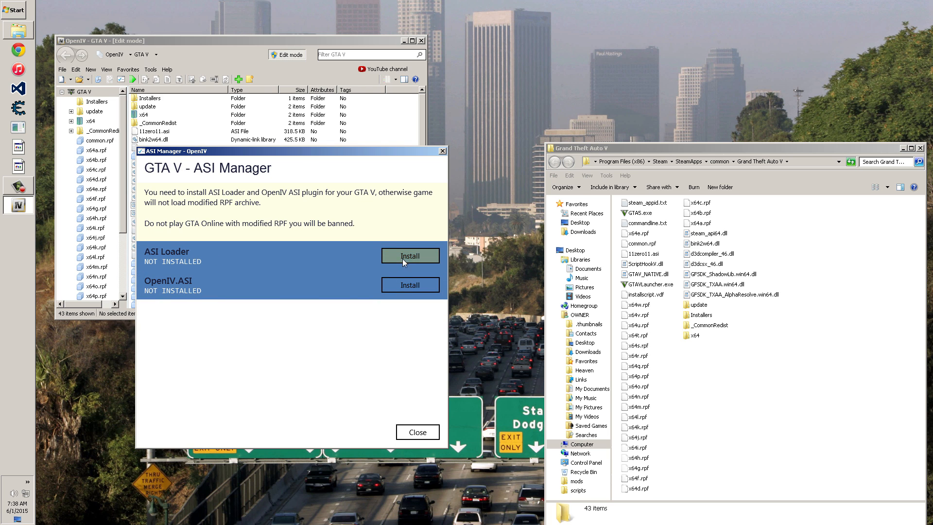
- Check dinput8.dll, ScriptHookV.dll and 11zero11.asi in the Grand Theft Auto V folder
click(637, 203)
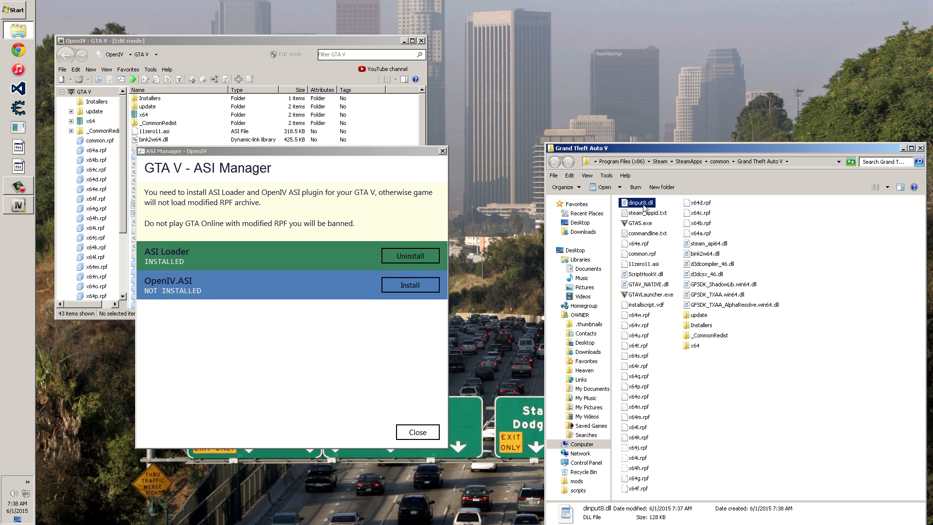
mouse_move(644, 208)
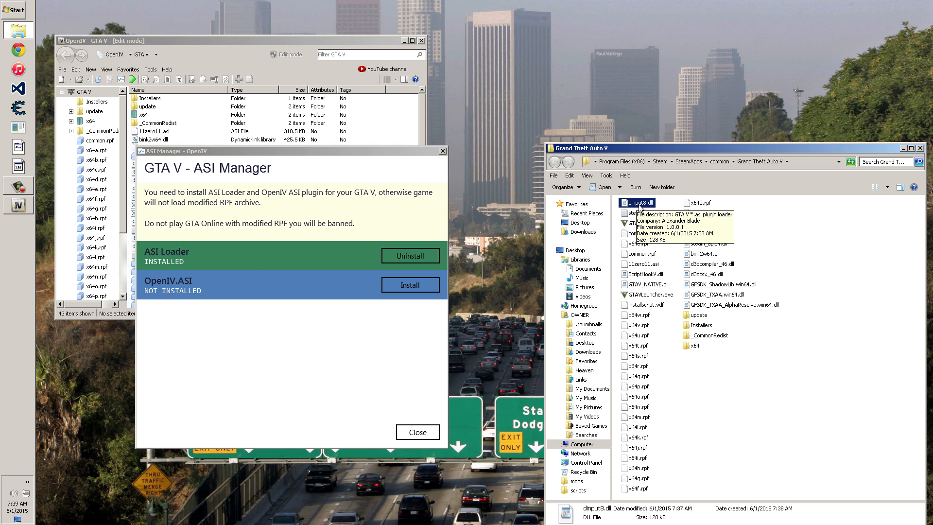
click(640, 275)
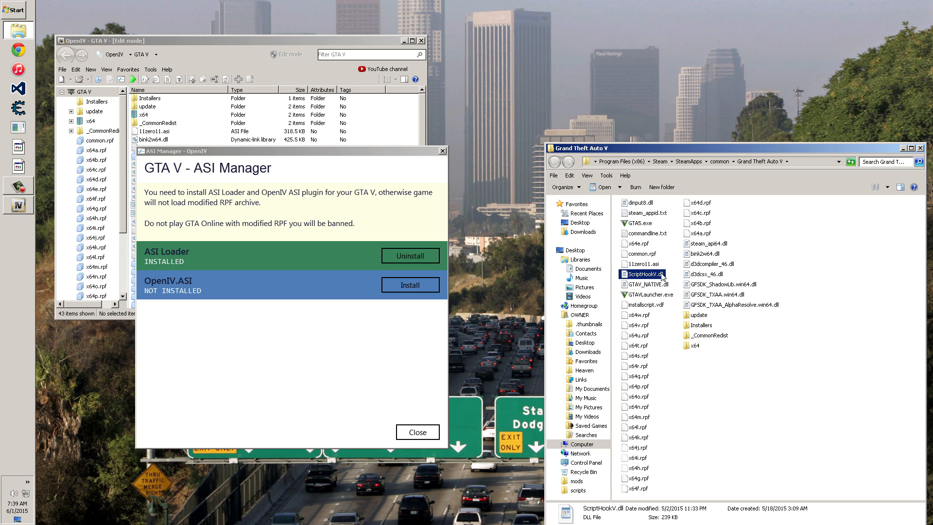
click(648, 264)
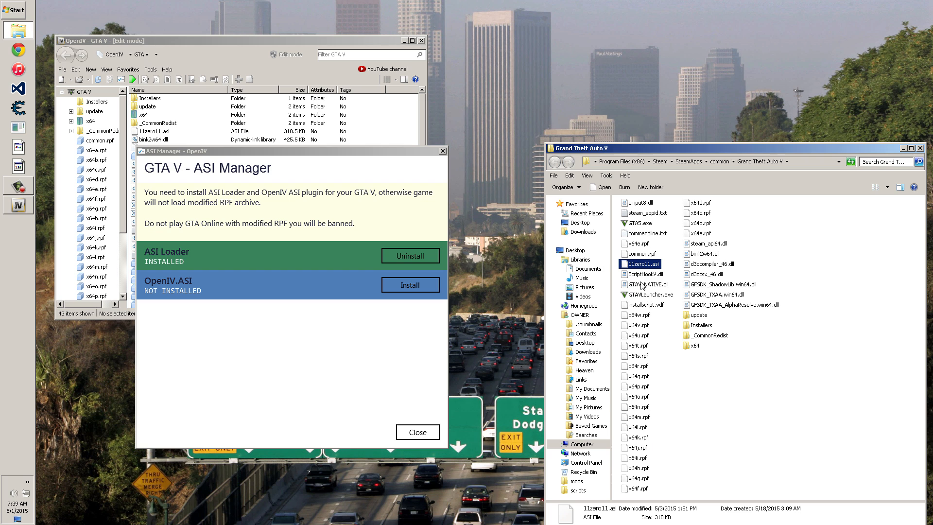
- Install the OpenIV.ASI plugin for GTA V
click(212, 333)
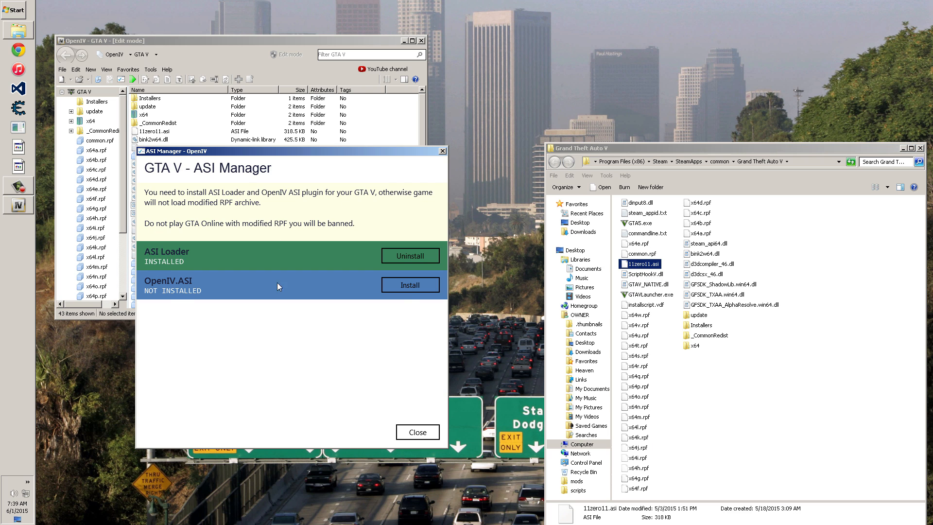
click(414, 285)
- Check the OpenIV.asi file and the x64 .rpf archives in the game folder
click(637, 213)
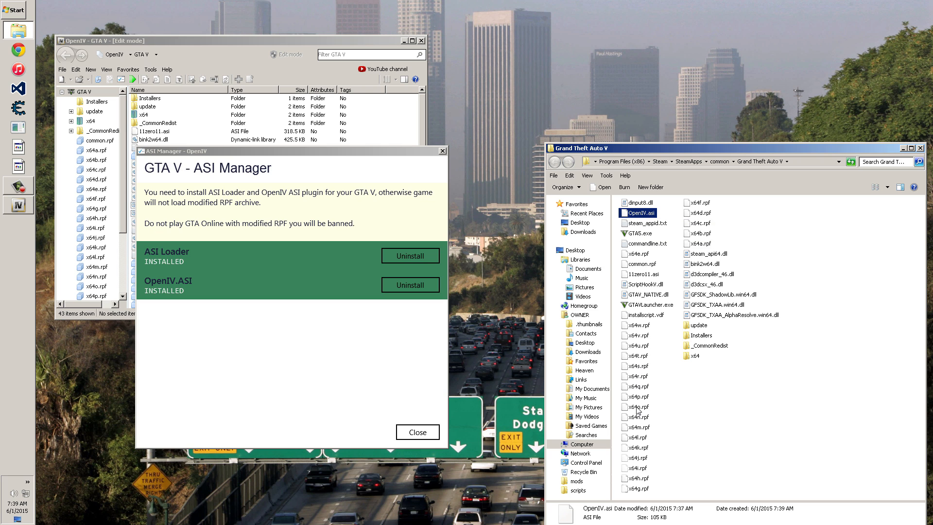
click(644, 468)
click(638, 417)
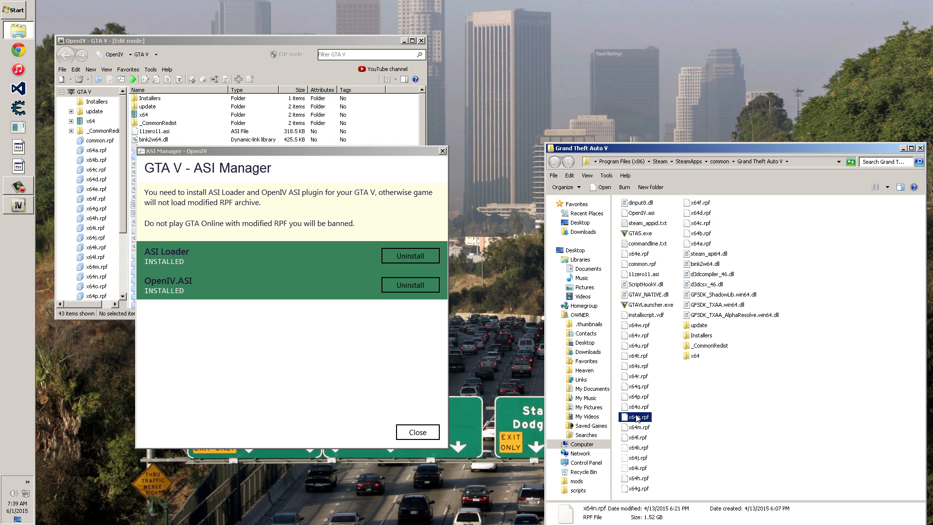
- Look over the x64 .rpf archives in the Grand Theft Auto V folder and close the ASI Manager
click(640, 345)
click(639, 326)
click(639, 386)
click(639, 428)
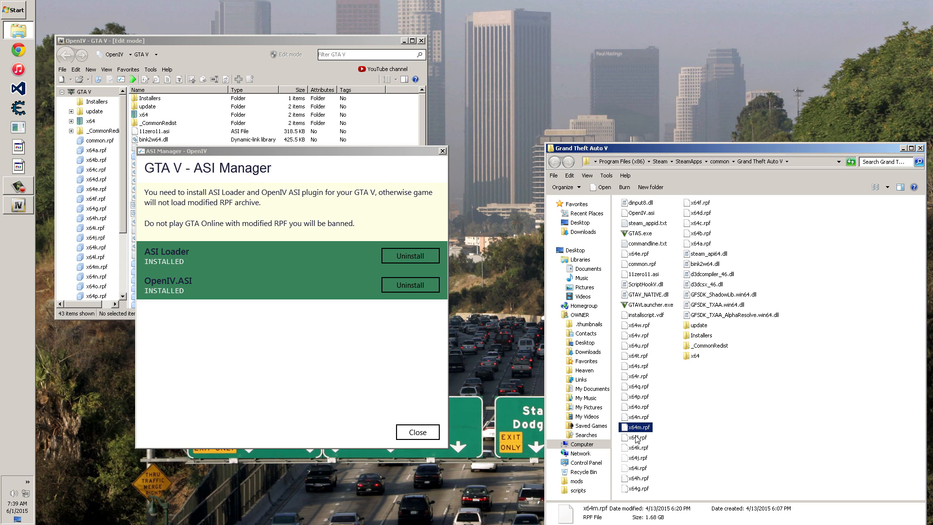
click(642, 353)
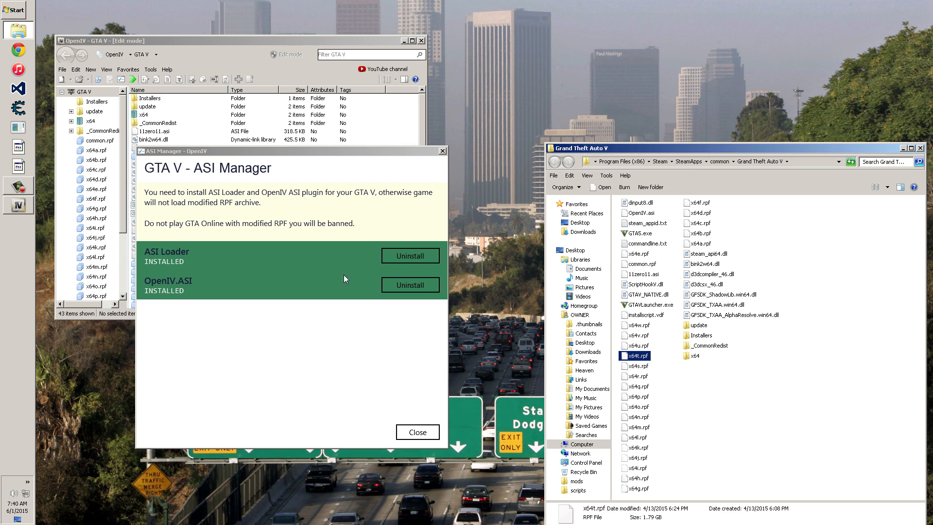
click(419, 434)
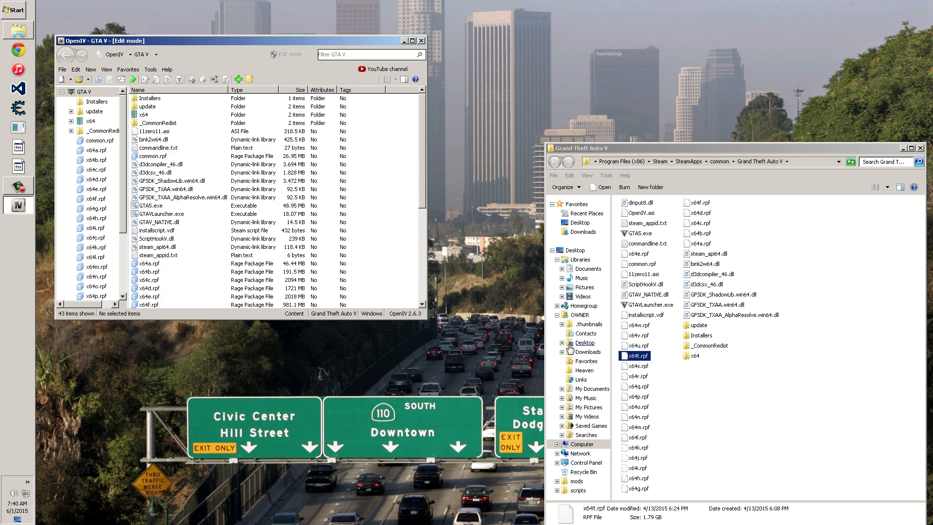
- Check OpenIV.asi and the x64v.rpf, x64u.rpf and x64m.rpf archives in the game folder
click(644, 214)
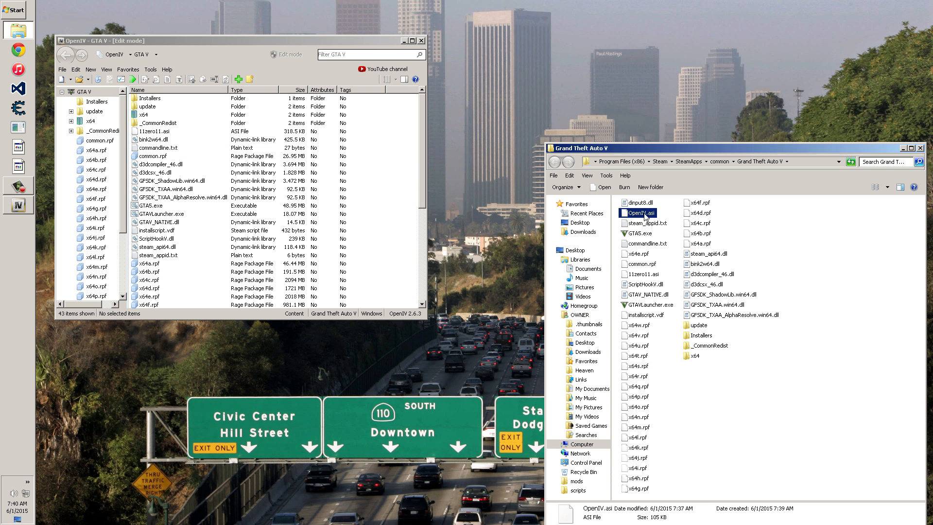
click(699, 387)
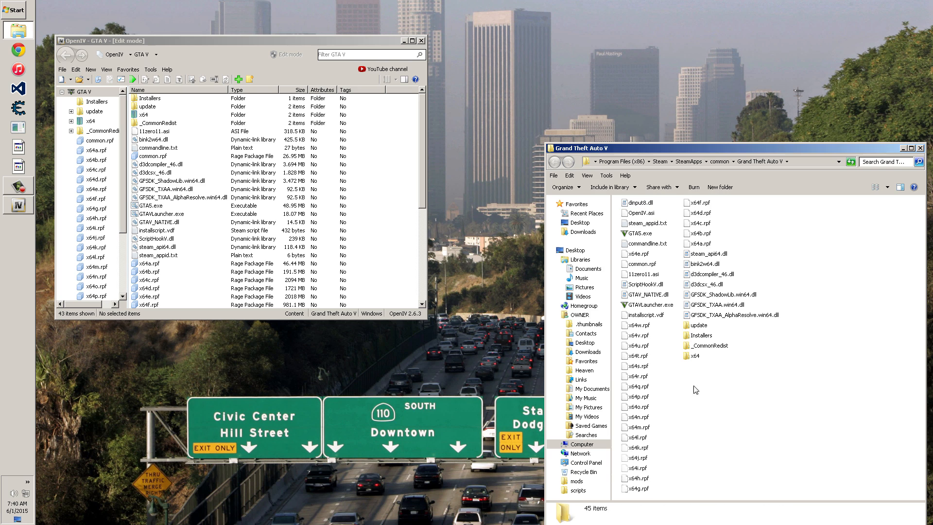
click(639, 336)
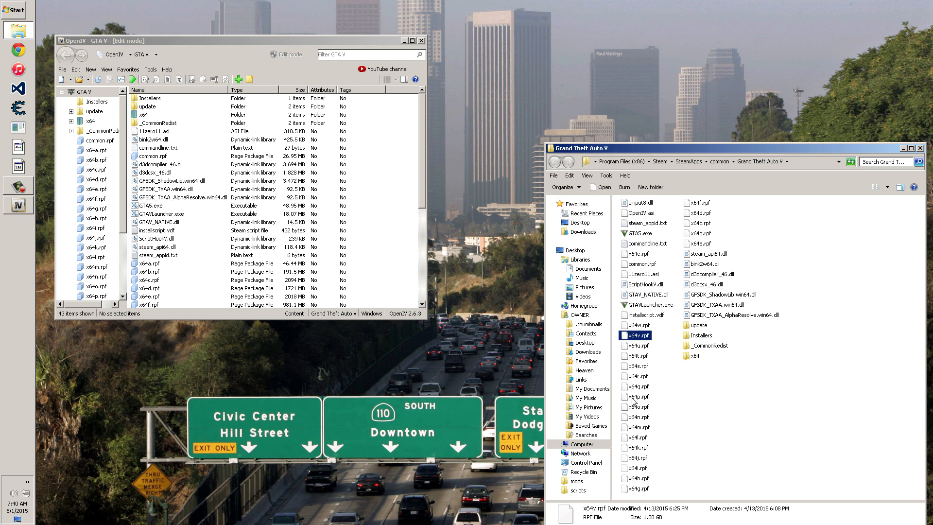
click(645, 348)
click(634, 430)
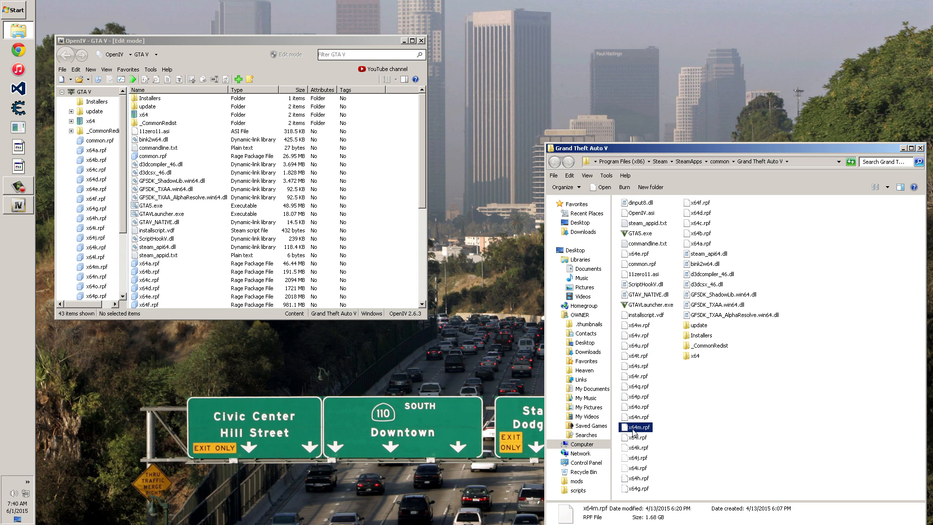
- Pick x64w.rpf as an archive to copy and view the contents of the mods folder on the desktop
click(638, 325)
right_click(639, 329)
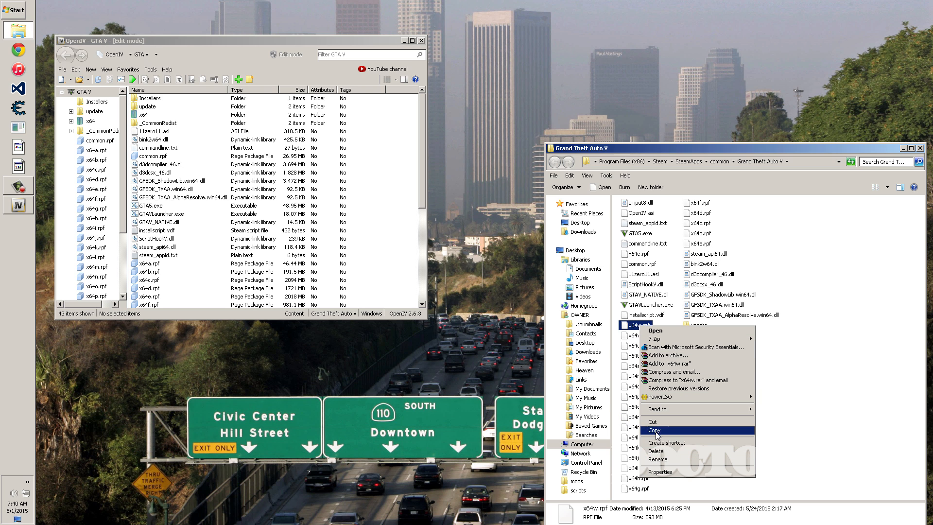
click(577, 222)
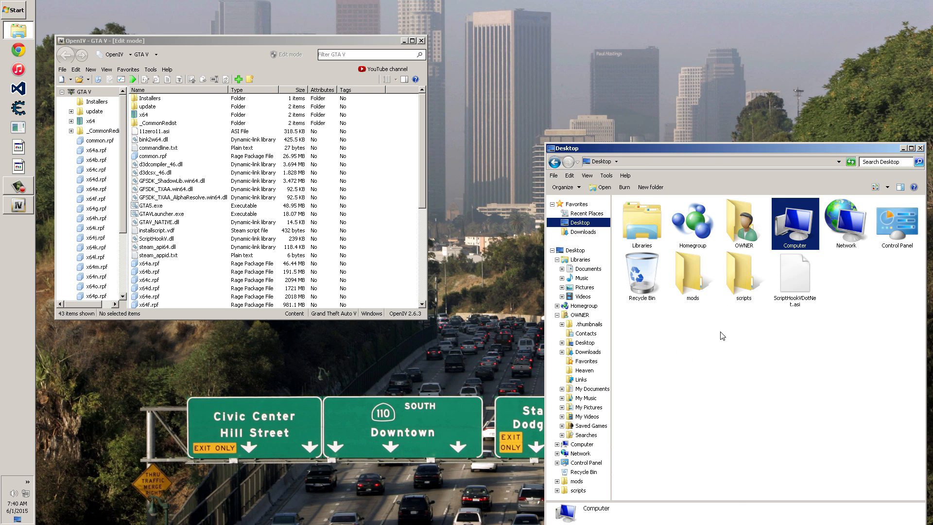
double_click(688, 281)
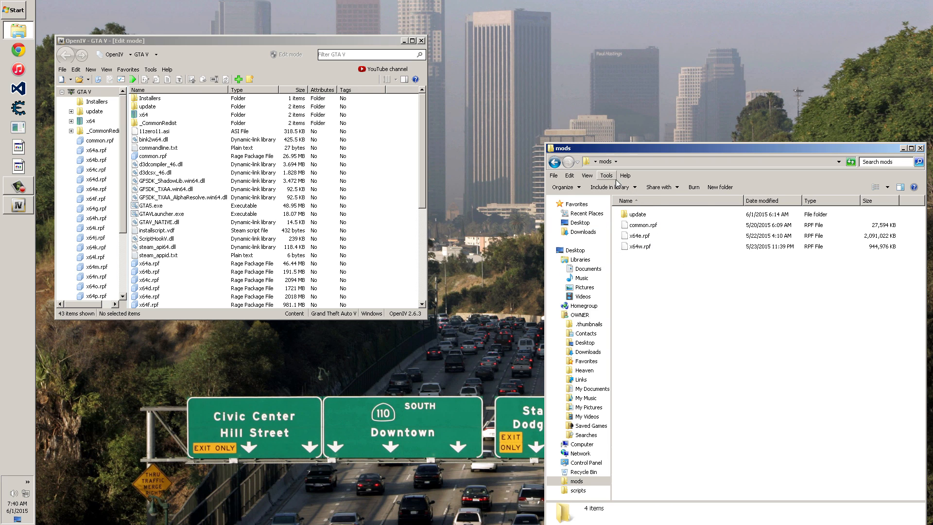
- Return to the Grand Theft Auto V folder under SteamApps\common and view the contents of its update folder
click(557, 162)
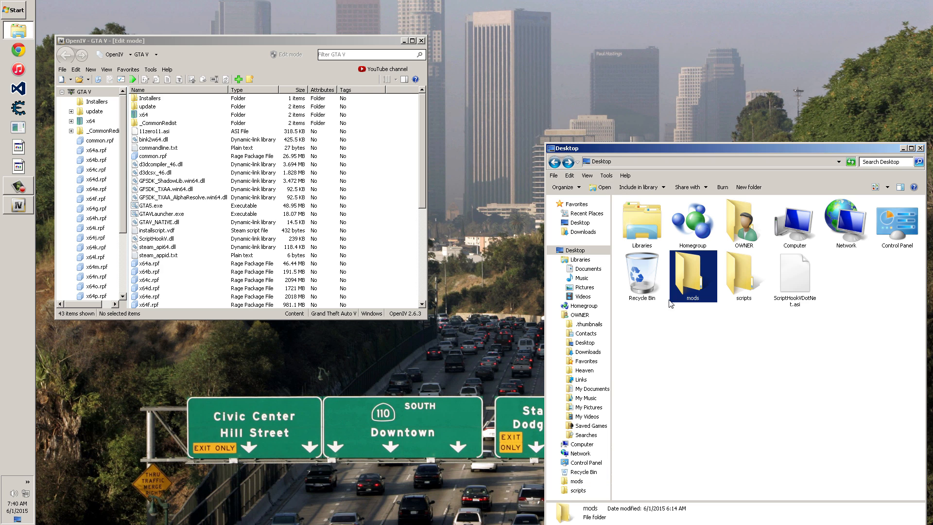
click(554, 162)
click(719, 162)
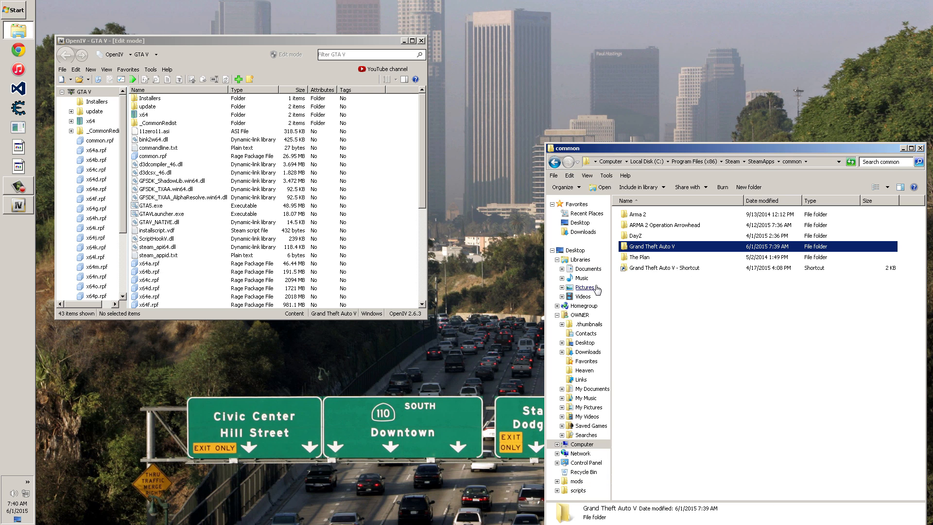
double_click(655, 247)
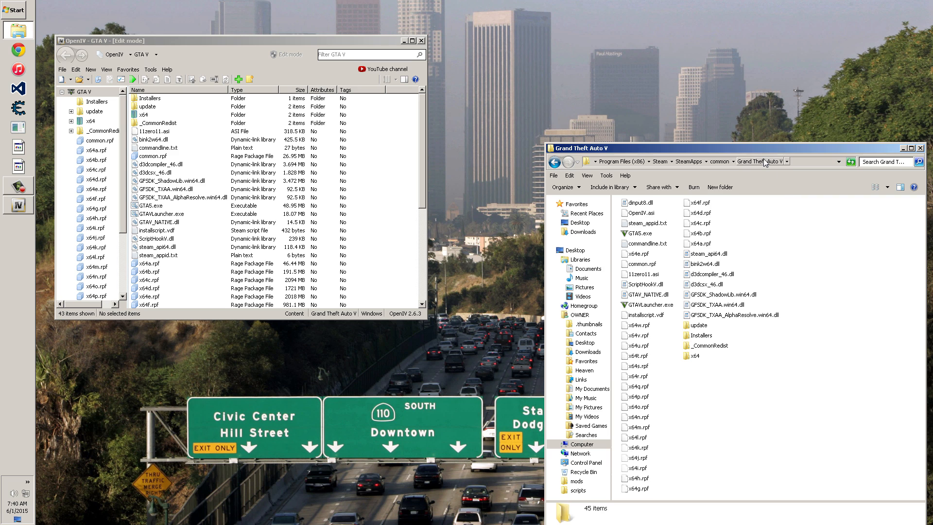
click(638, 346)
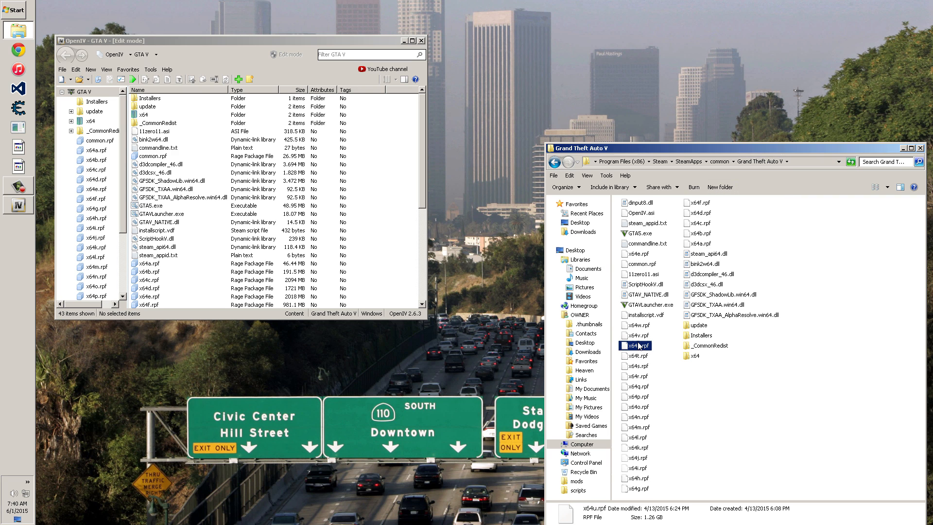
double_click(696, 325)
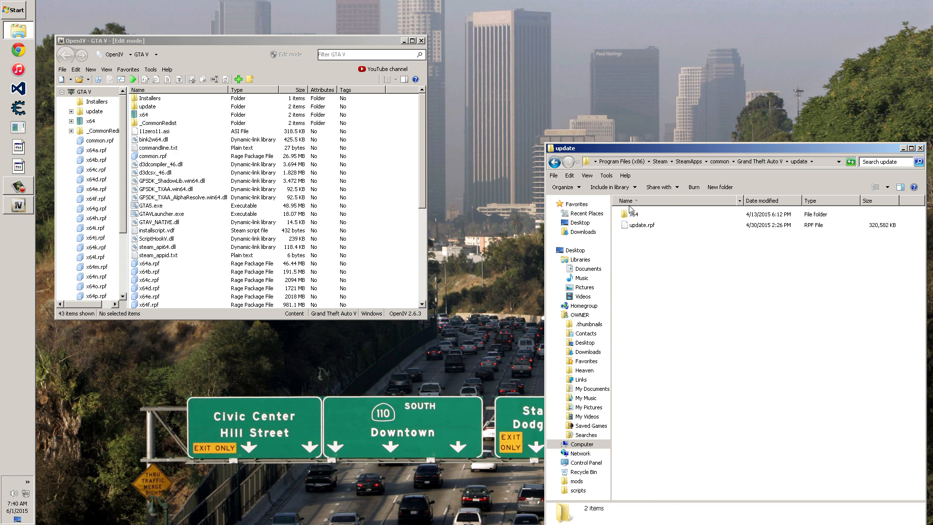
- Examine the x64w.rpf, x64e.rpf and common.rpf copies in the desktop mods folder
click(579, 223)
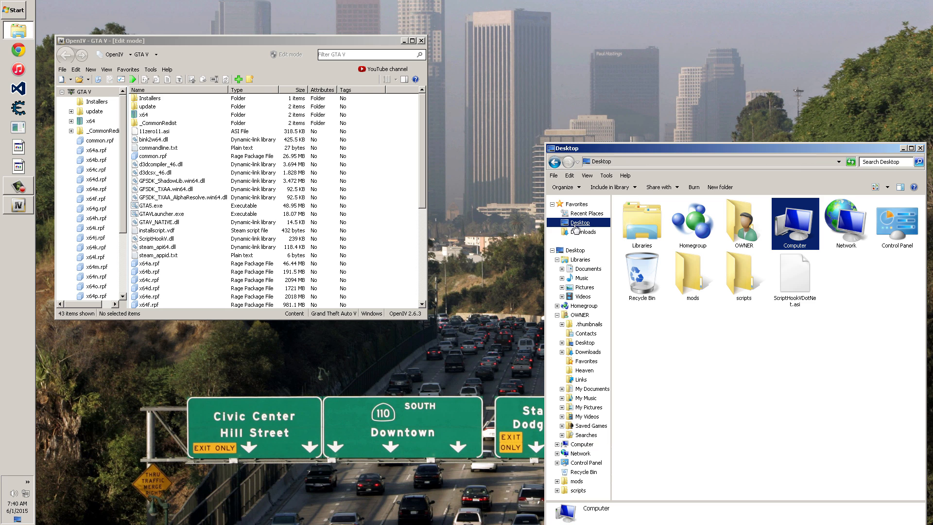
double_click(699, 289)
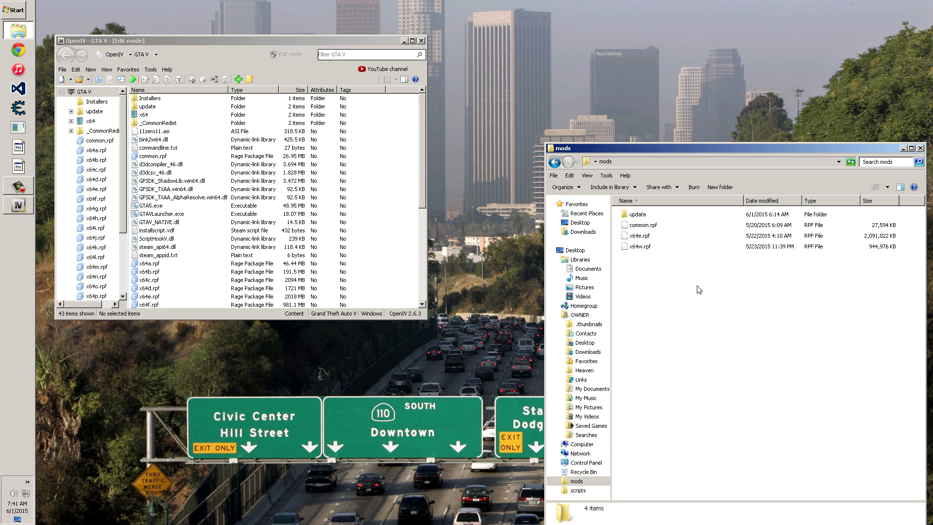
click(639, 247)
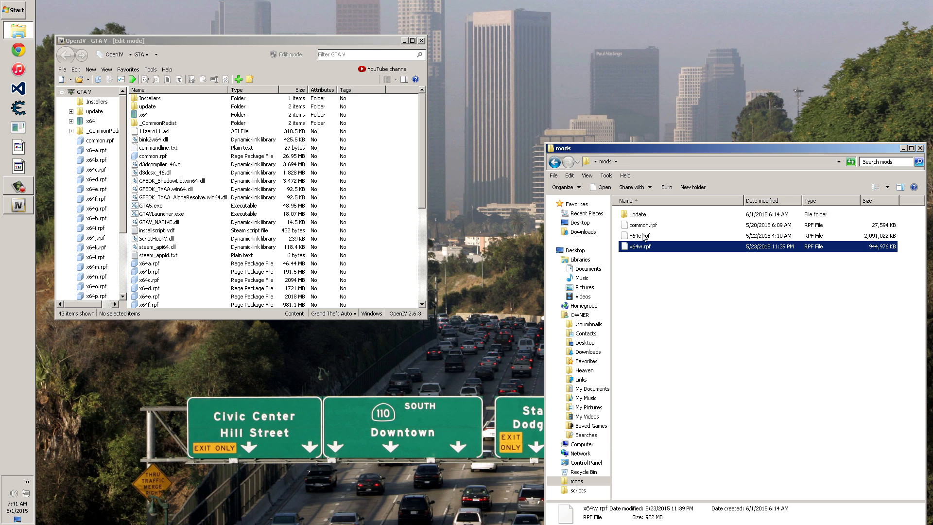
click(638, 237)
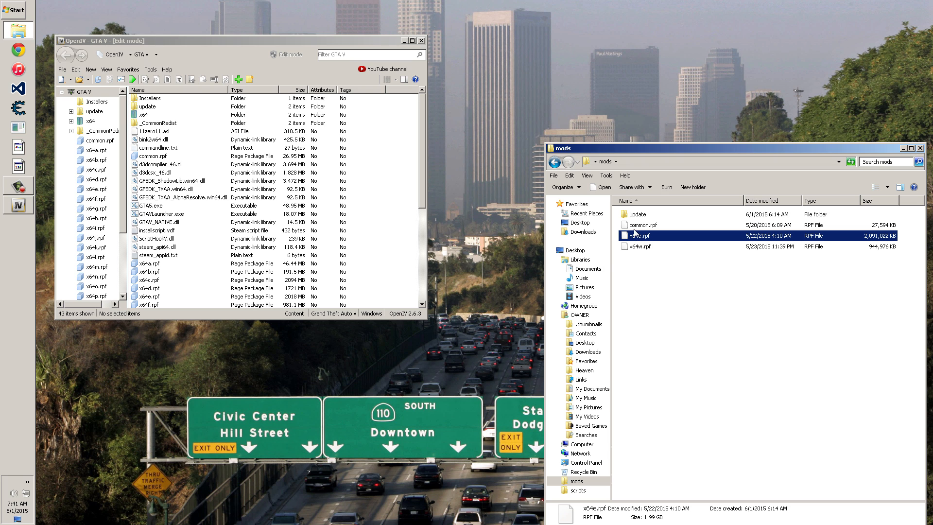
click(644, 225)
- Return to the desktop, point out the mods folder and view the contents of the scripts folder
click(580, 222)
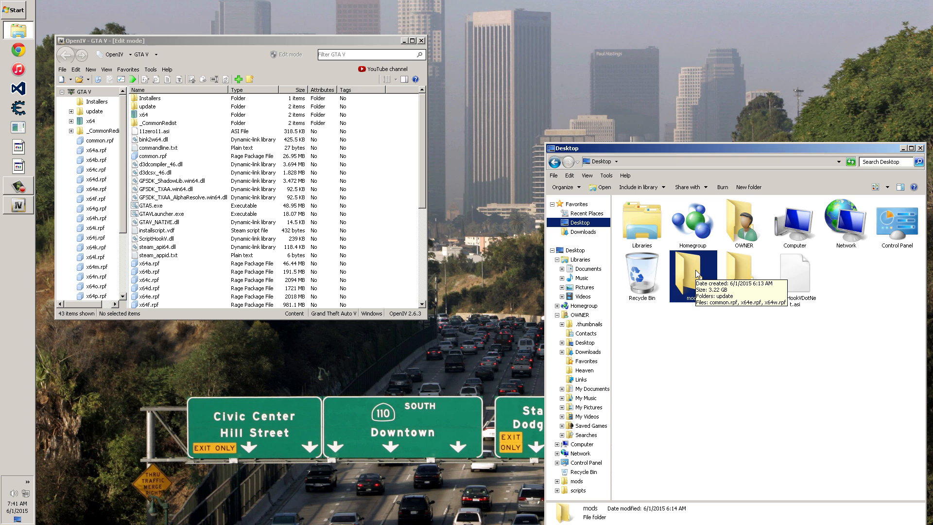
click(696, 313)
click(686, 283)
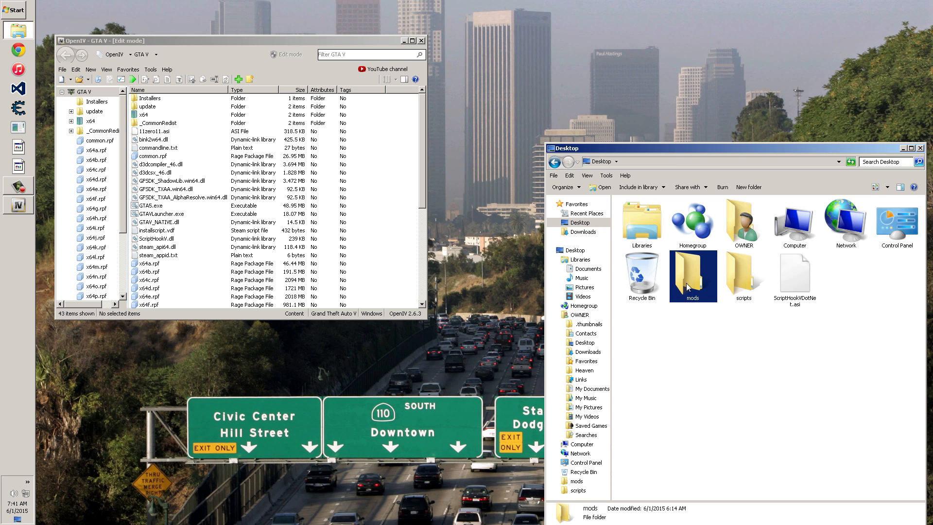
click(690, 298)
click(693, 335)
double_click(738, 291)
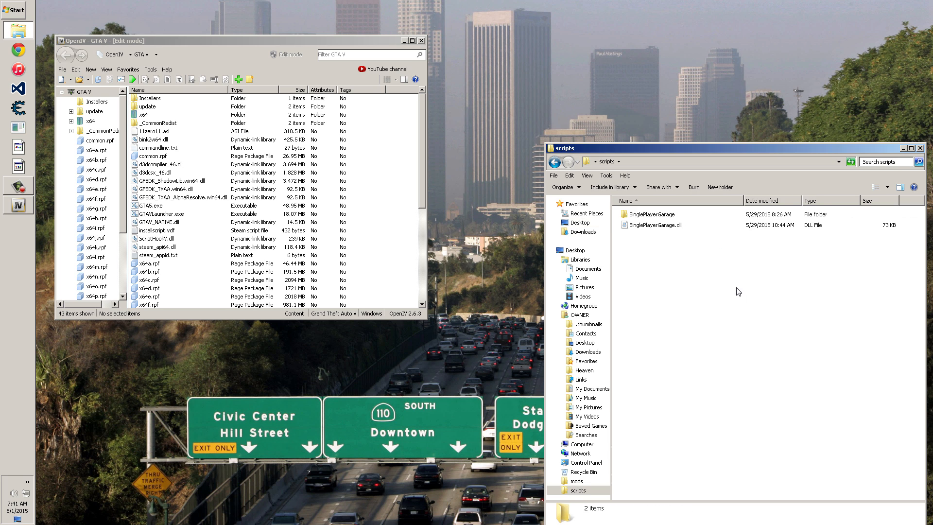
key(BackSpace)
- Move the mods folder from the desktop into the Grand Theft Auto V folder and check its contents there
right_click(693, 278)
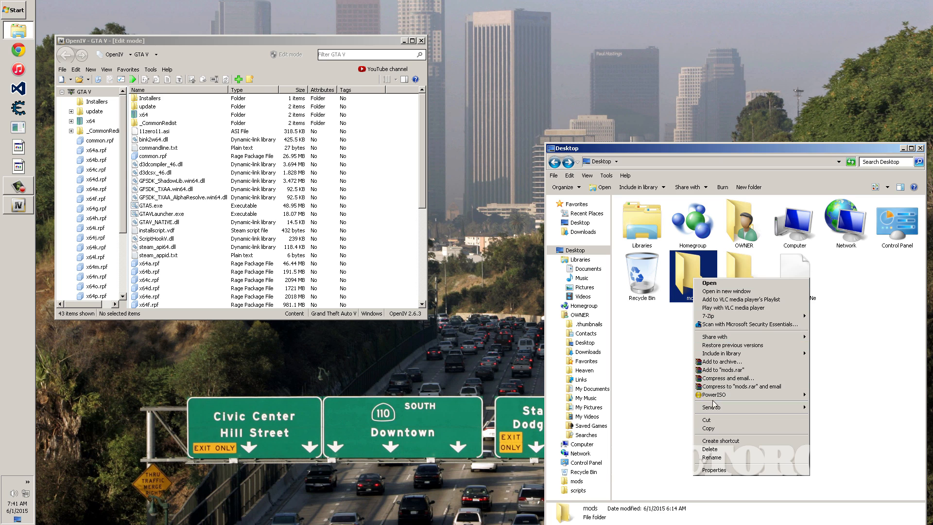
click(719, 421)
click(555, 163)
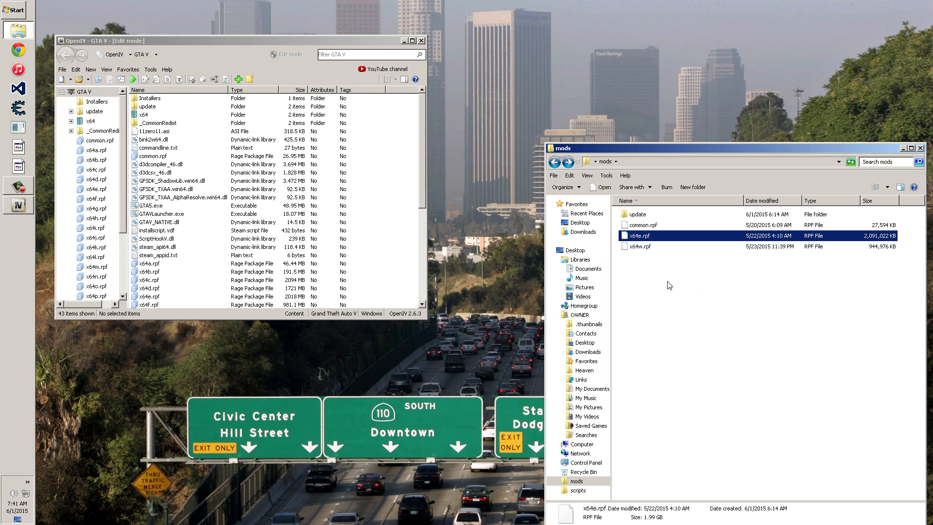
click(559, 163)
click(559, 163)
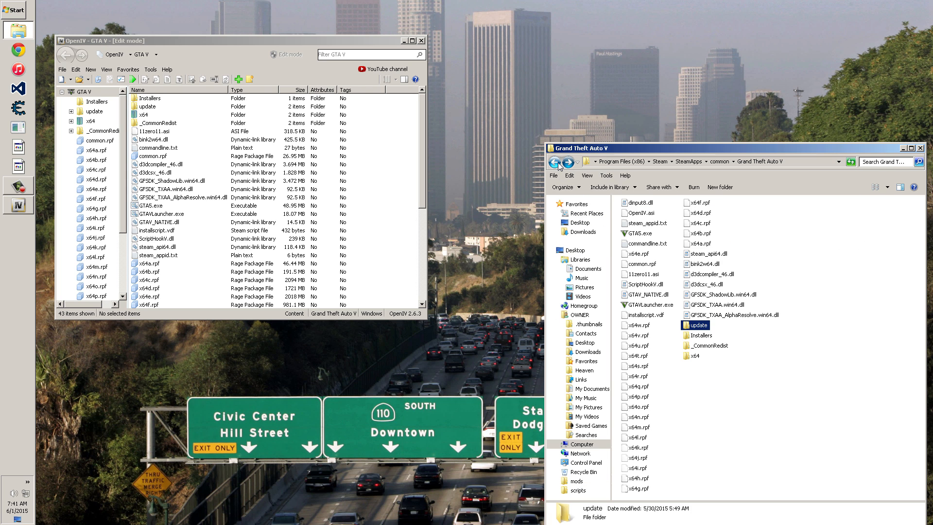
right_click(756, 409)
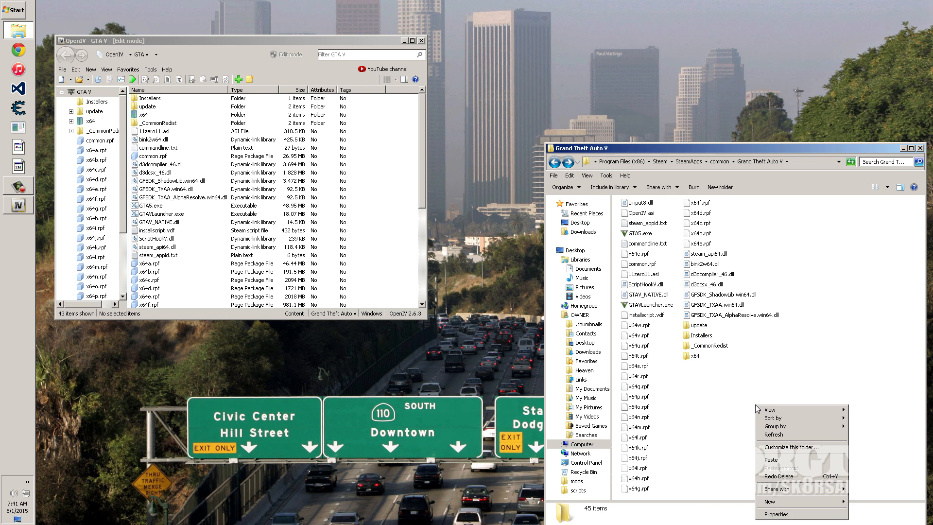
click(771, 459)
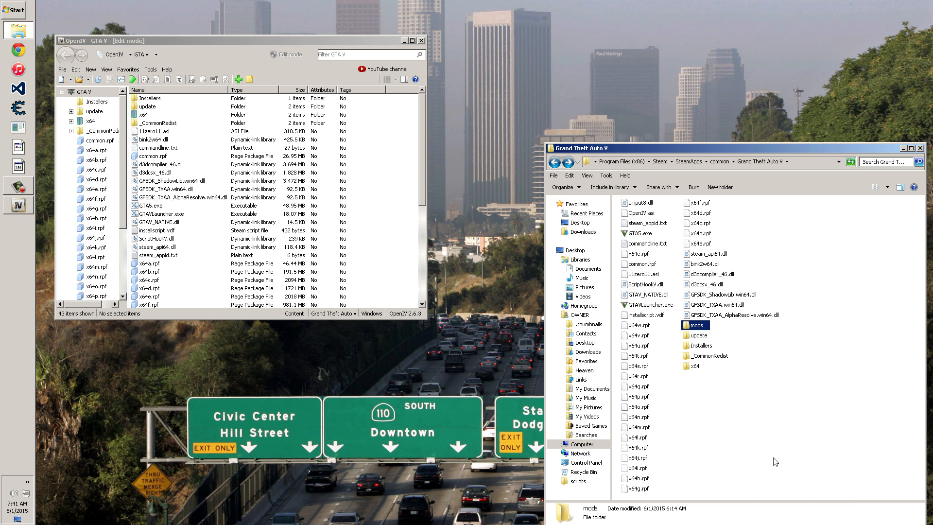
double_click(697, 326)
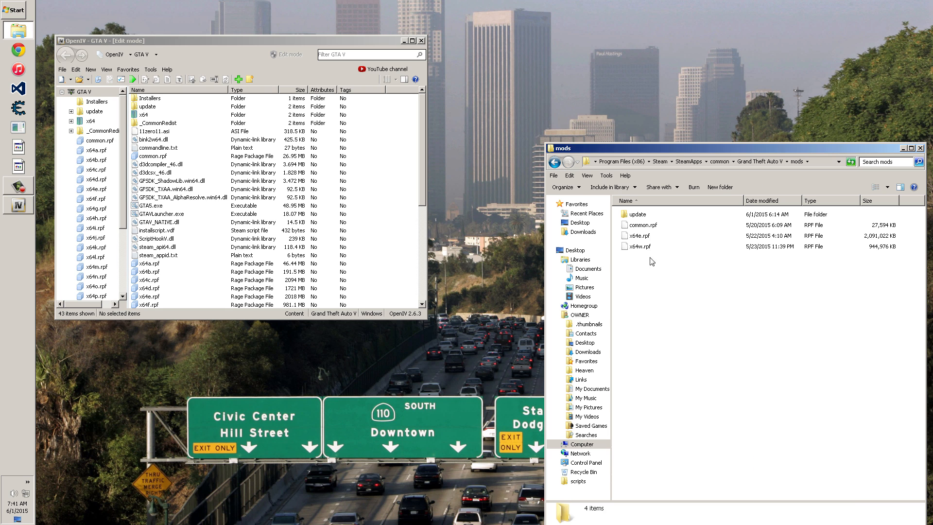
click(554, 160)
- Look over the original x64 .rpf archives in the game folder, from x64w.rpf down to x64h.rpf
click(651, 325)
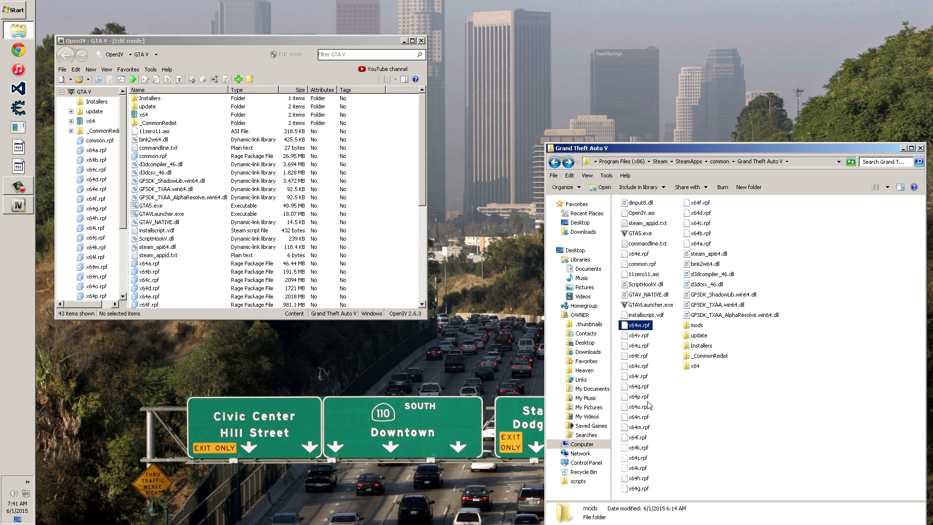
click(649, 427)
click(645, 479)
click(642, 377)
click(647, 345)
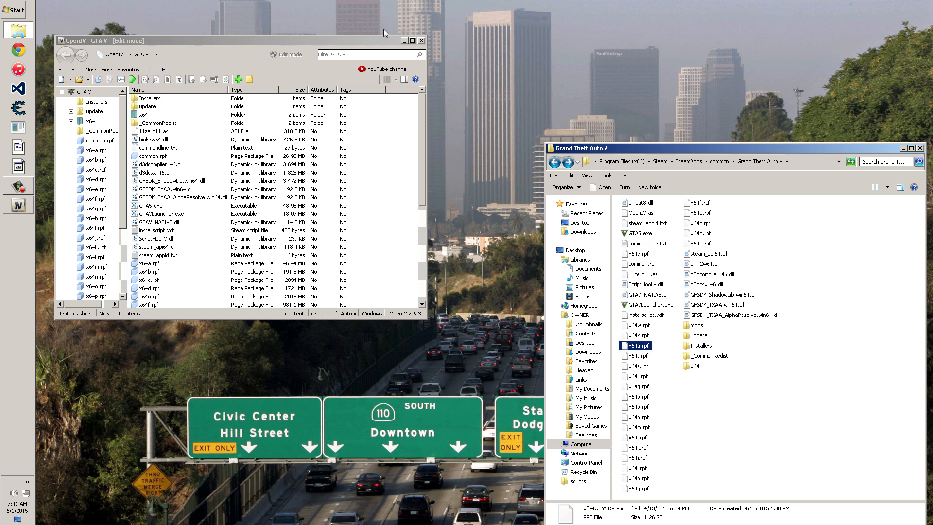
- Exit OpenIV and launch Grand Theft Auto V through Steam with the Play Grand Theft Auto V option
click(62, 69)
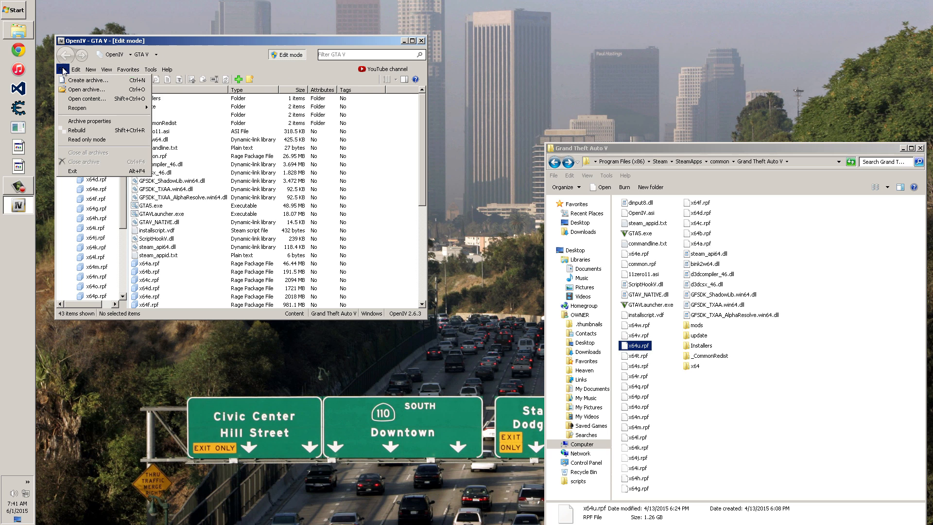
click(85, 171)
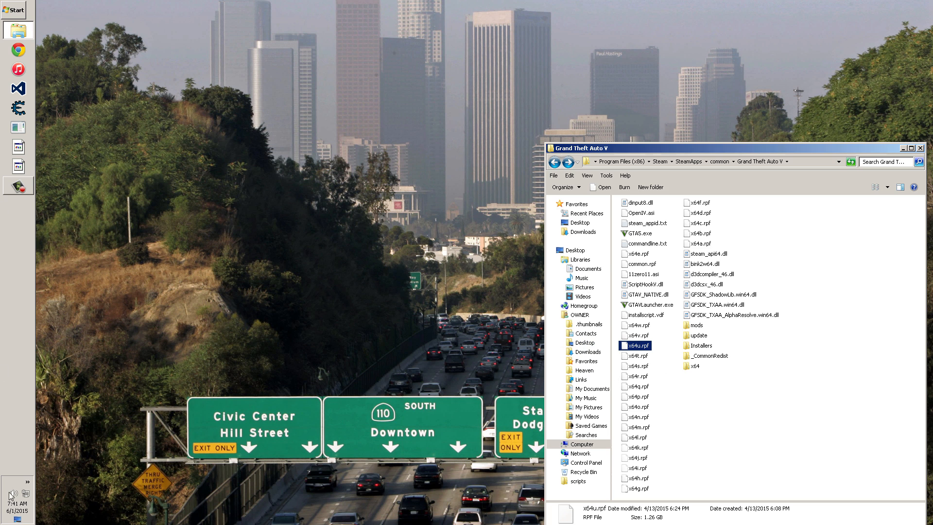
click(28, 481)
right_click(79, 464)
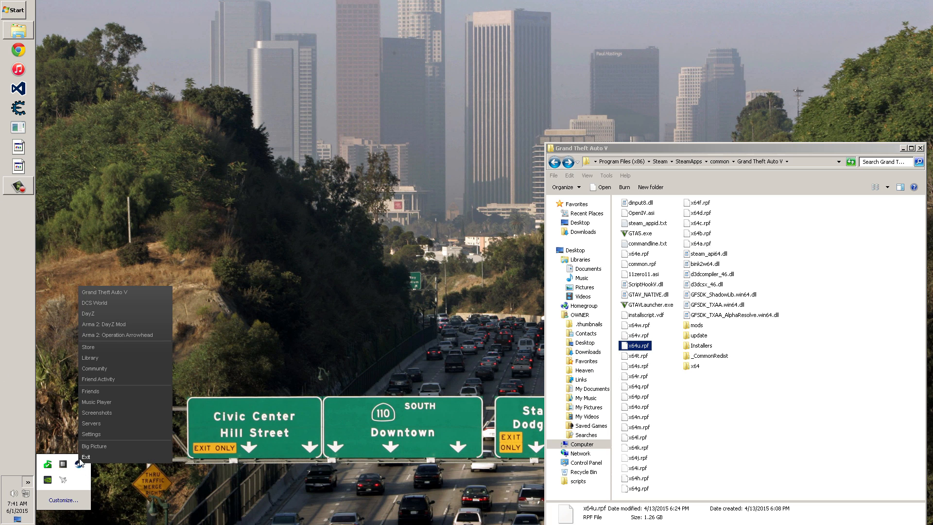
click(122, 293)
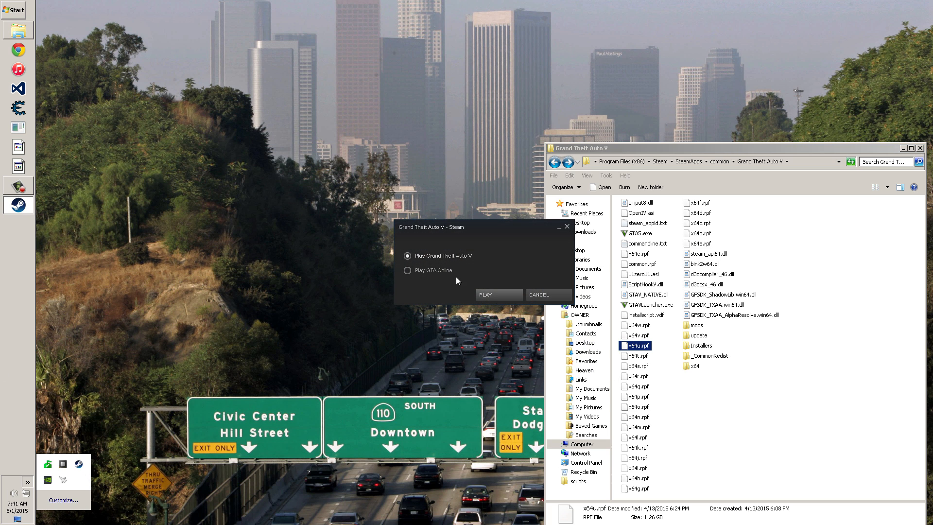
click(498, 297)
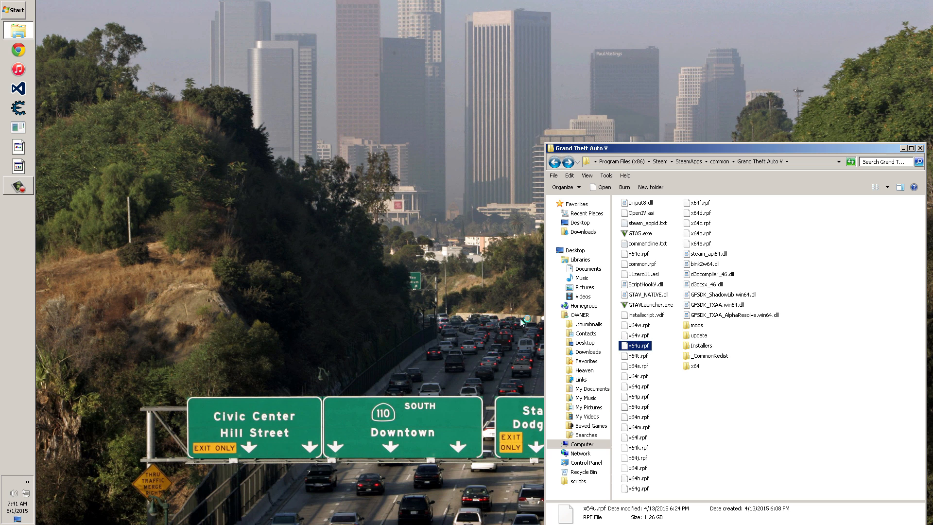
- Dismiss the Social Club sign-in window and point out the mods folder in the Grand Theft Auto V folder
click(698, 326)
click(353, 372)
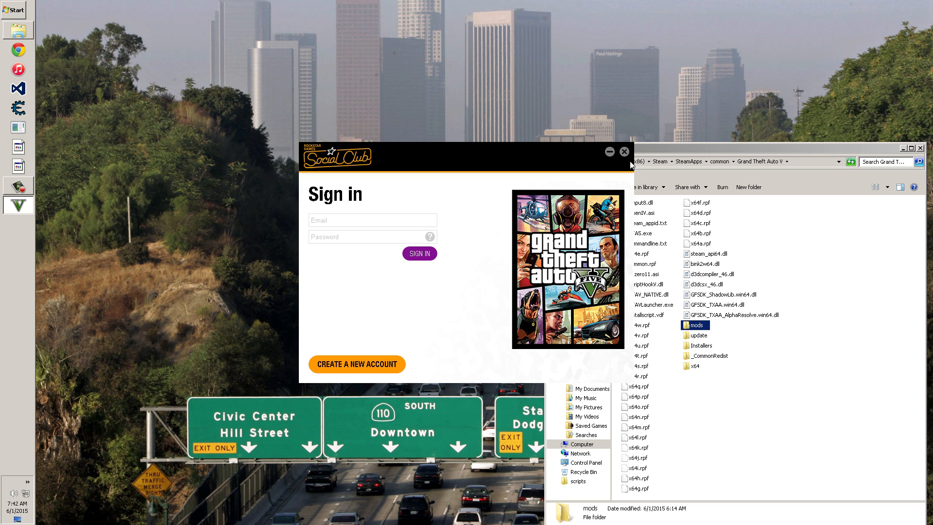
click(625, 151)
click(749, 393)
click(694, 327)
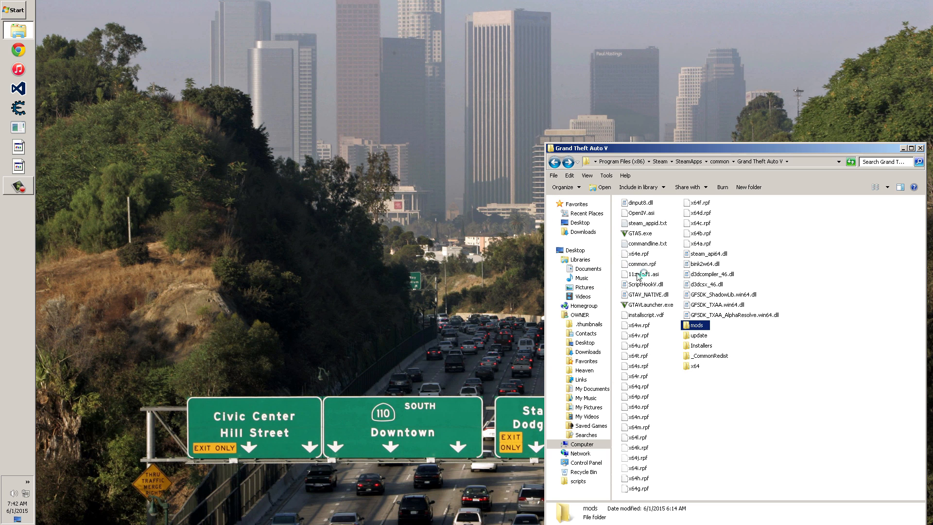
click(689, 336)
click(699, 326)
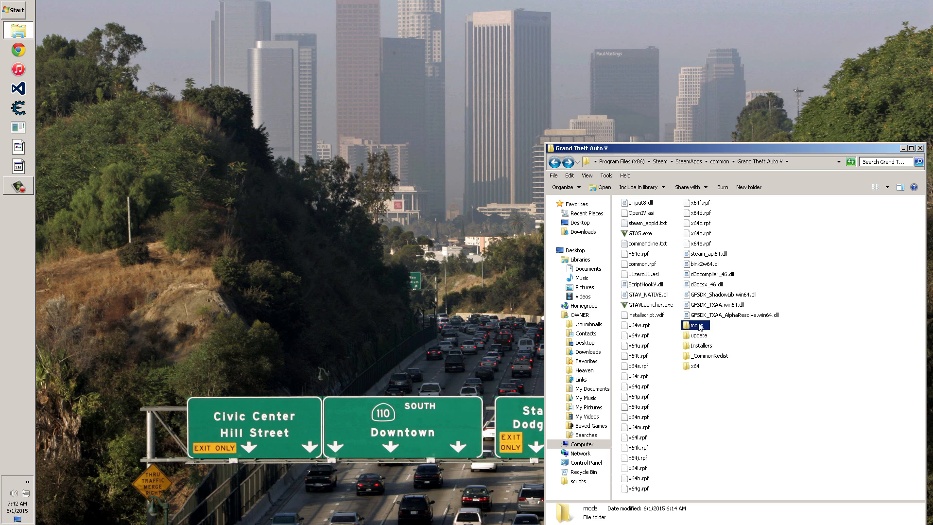
click(692, 335)
click(697, 326)
- Delete OpenIV.asi from the Grand Theft Auto V folder, undo the deletion and point out the file and the mods folder
click(635, 215)
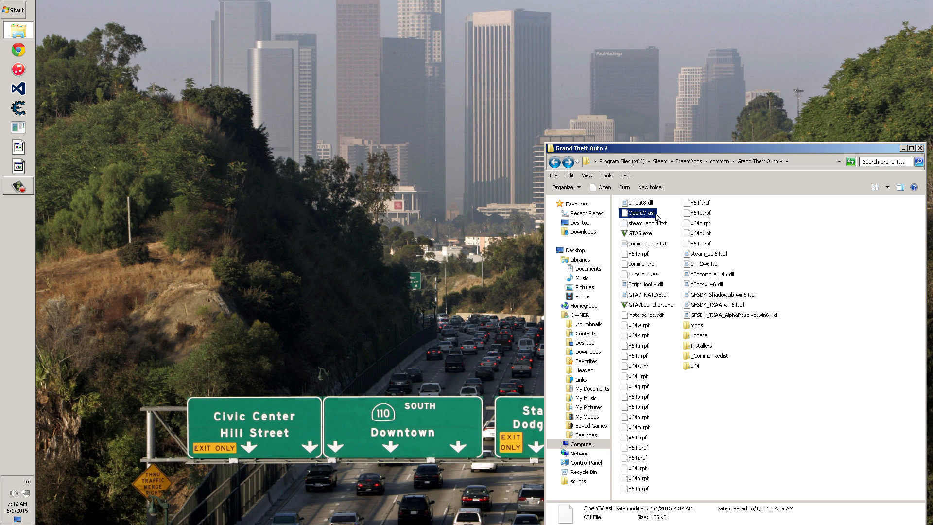
key(Delete)
key(Return)
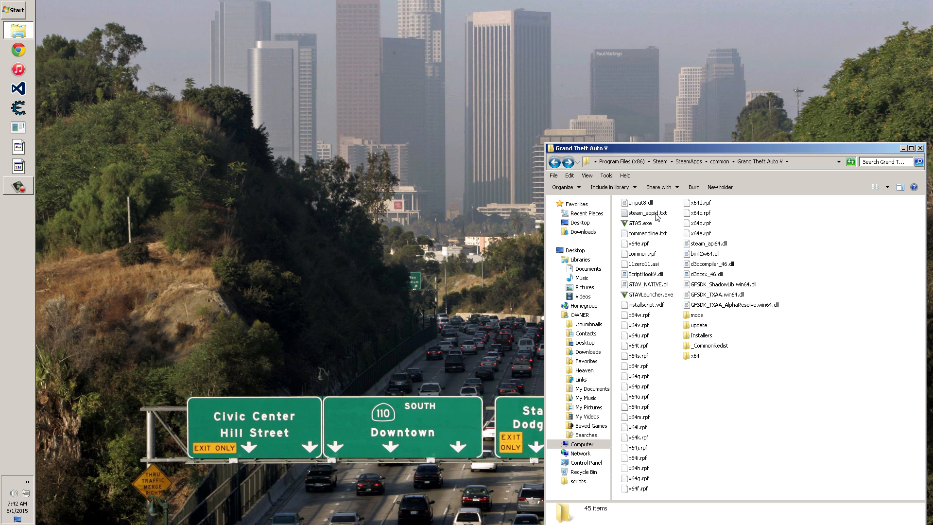
right_click(710, 430)
click(736, 379)
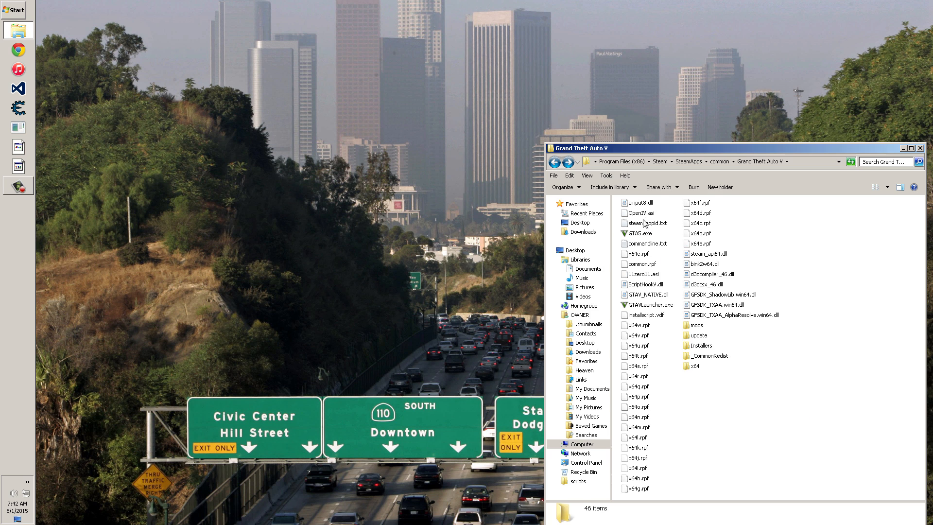
click(647, 214)
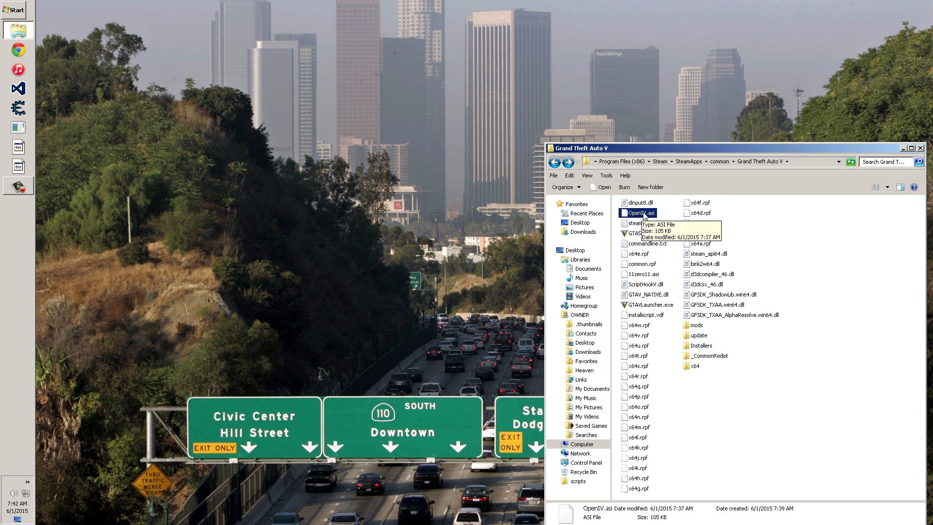
click(695, 326)
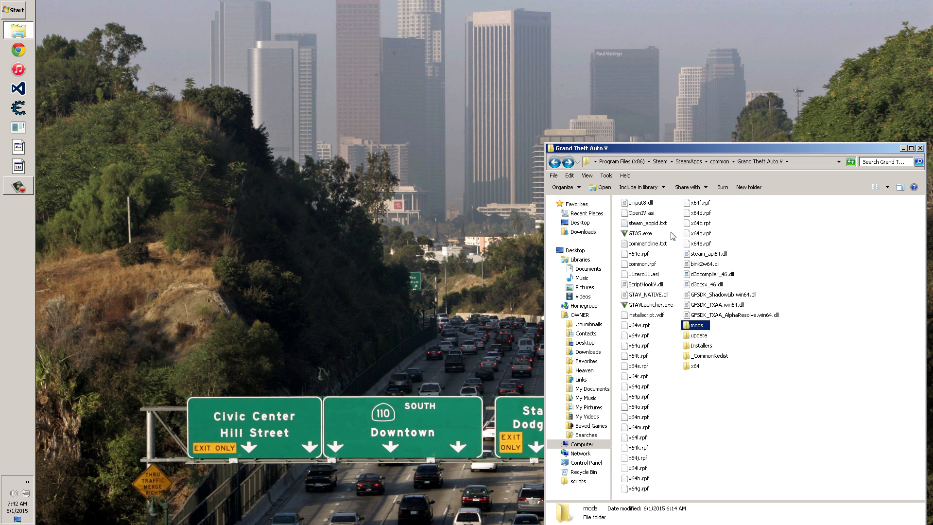
- Return to the Desktop folder and launch OpenIV for GTA V
click(566, 224)
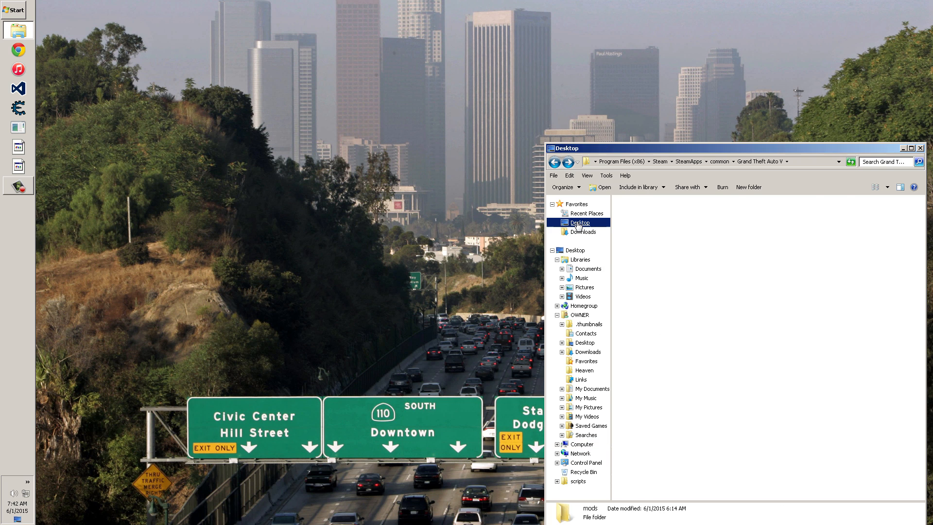
click(2, 4)
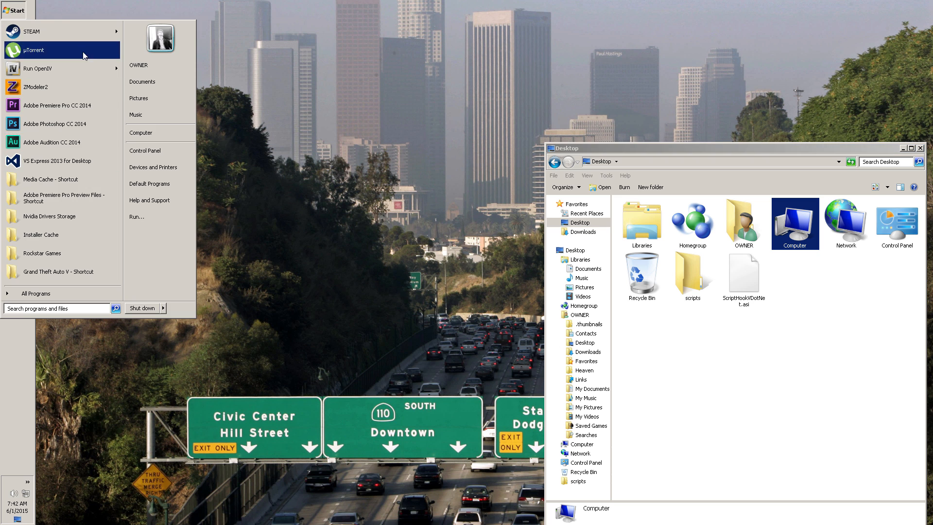
click(81, 74)
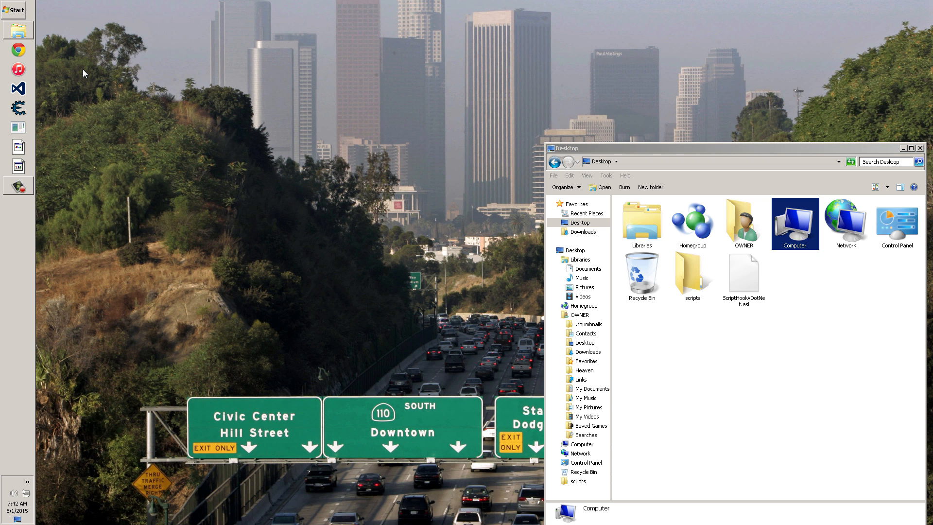
click(437, 274)
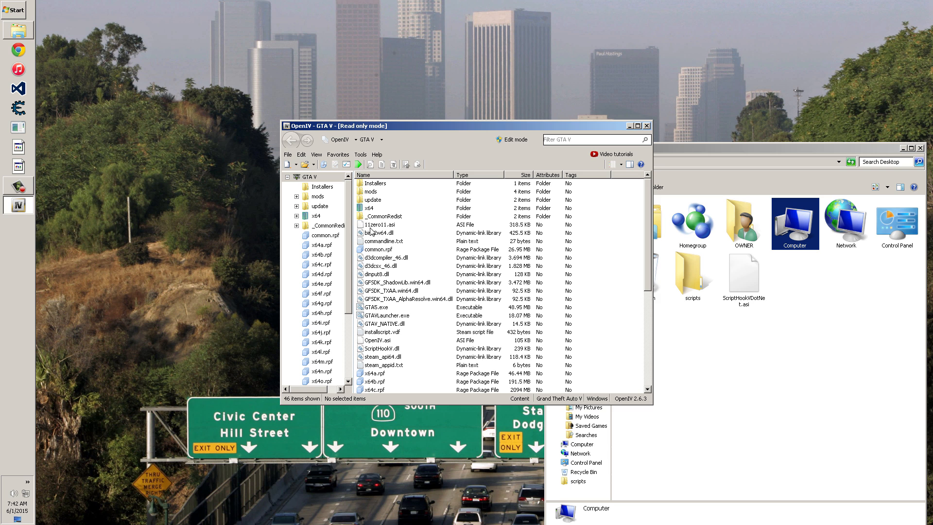
- Browse to vehicles.rpf under update/x64/dlcpacks/patchday3ng/dlc.rpf/x64/levels/gta5 and open cargobob.yft in the model viewer
double_click(373, 201)
double_click(377, 192)
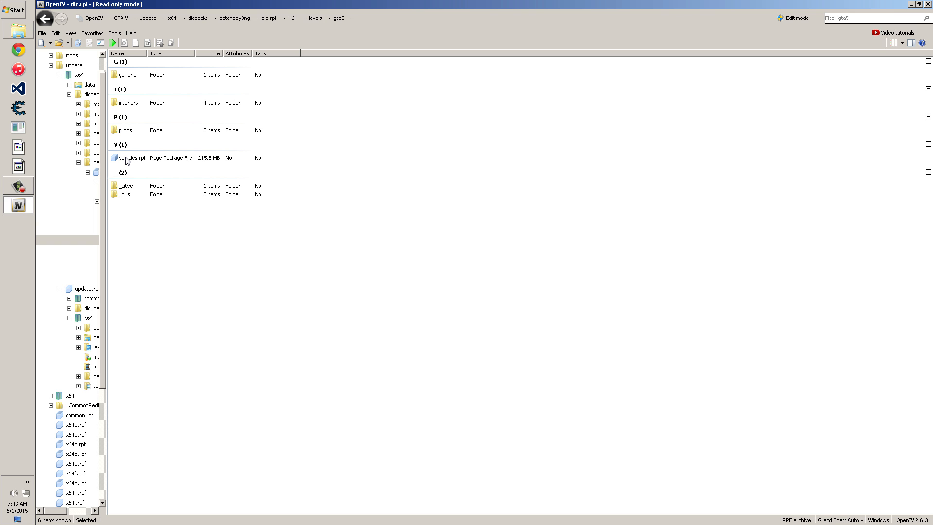
double_click(126, 159)
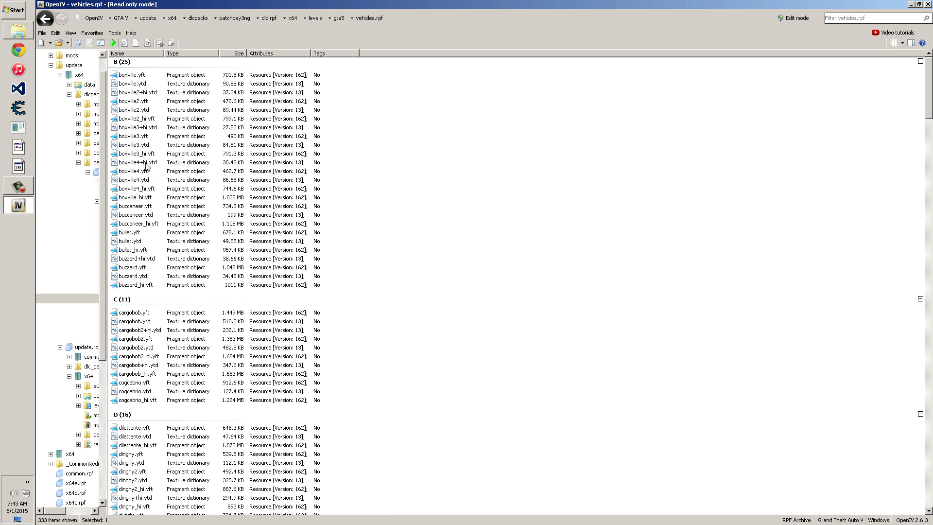
scroll(155, 207, down, 3)
click(134, 239)
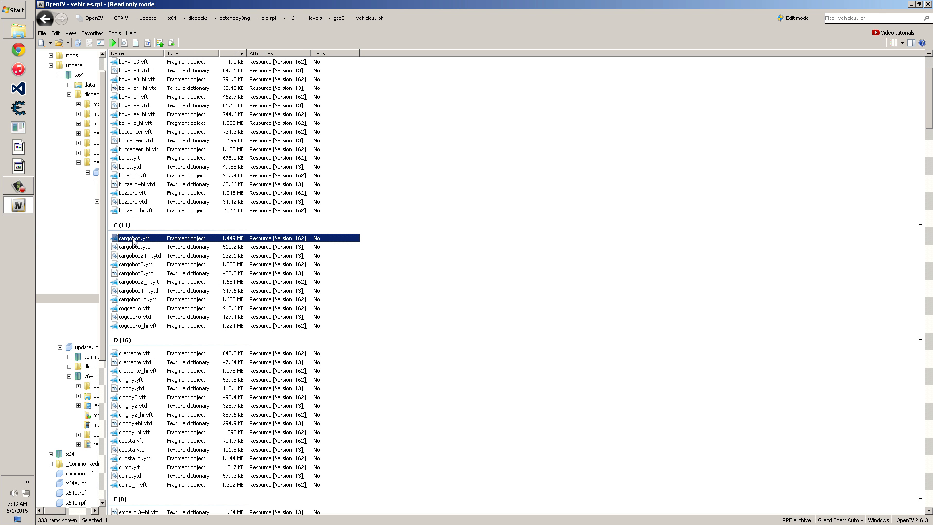
double_click(133, 240)
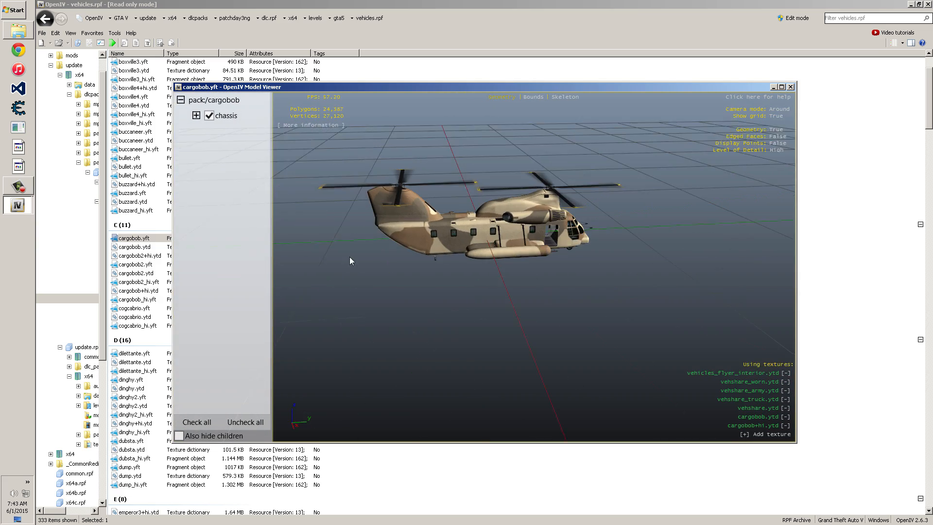
- Examine the cargobob helicopter model from the front and the side, both up close and from farther away
drag(443, 255, 452, 143)
scroll(492, 228, up, 4)
scroll(423, 179, up, 5)
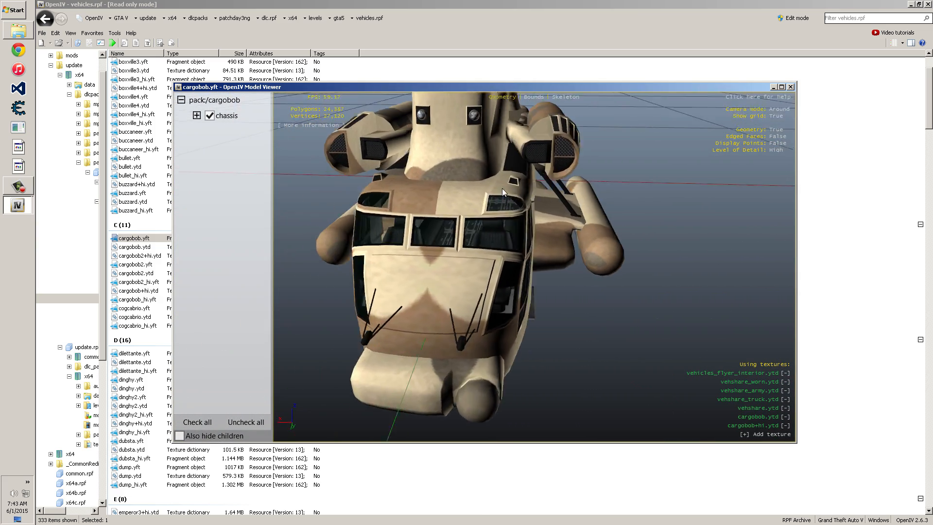
mouse_move(502, 188)
mouse_down()
mouse_move(307, 156)
mouse_move(553, 168)
mouse_move(491, 210)
mouse_move(520, 184)
mouse_up()
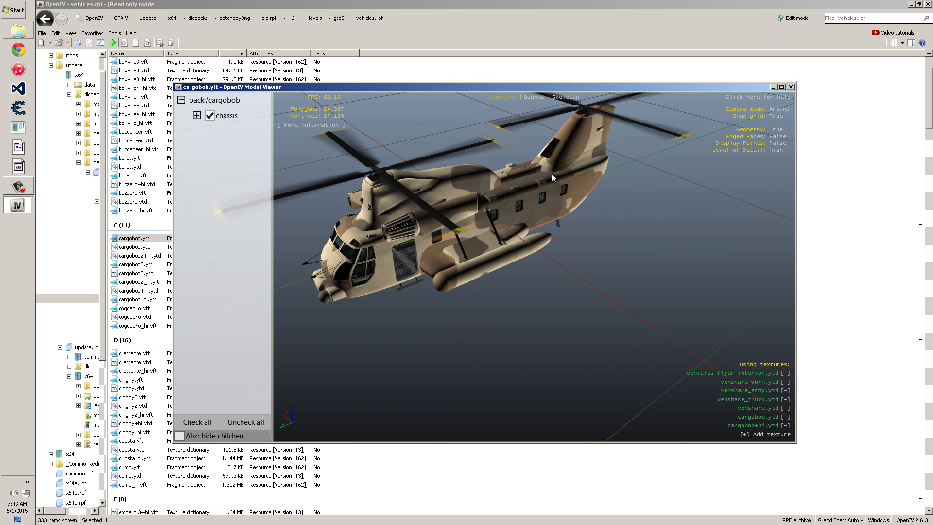
scroll(520, 185, down, 4)
scroll(461, 141, up, 4)
scroll(474, 136, down, 2)
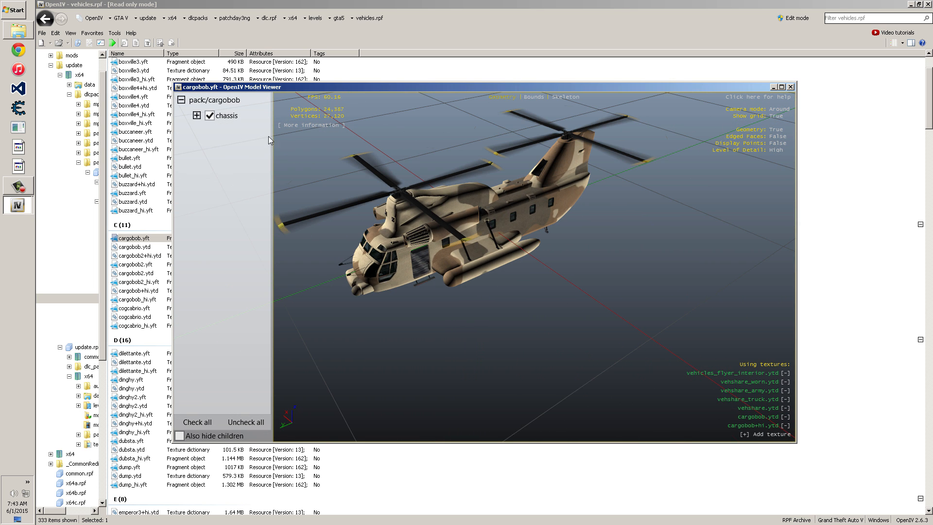
- View the list of selectable objects in the cargobob model and cancel the selection
click(306, 125)
click(402, 246)
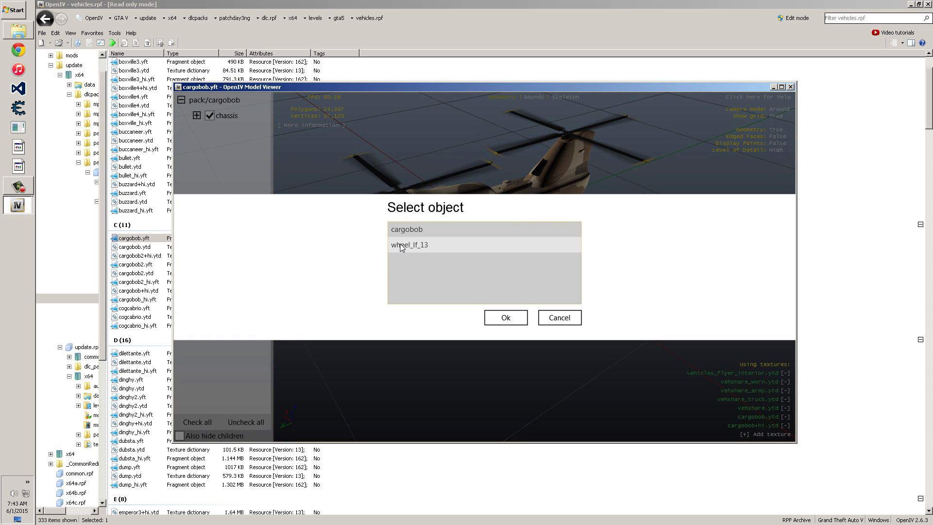
click(559, 318)
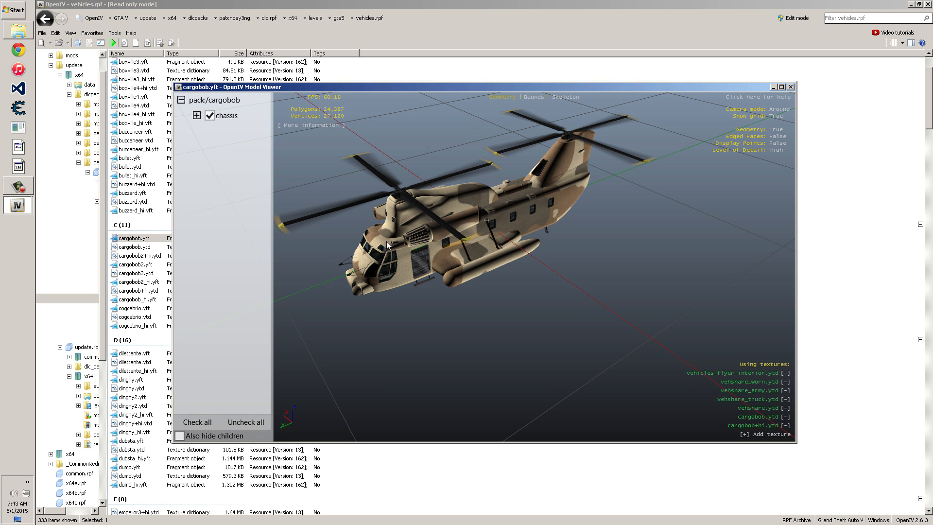
- Hide the grid, enable Edged Faces, turn off Geometry and inspect the cargobob's wireframe up close
drag(630, 147, 606, 136)
click(773, 110)
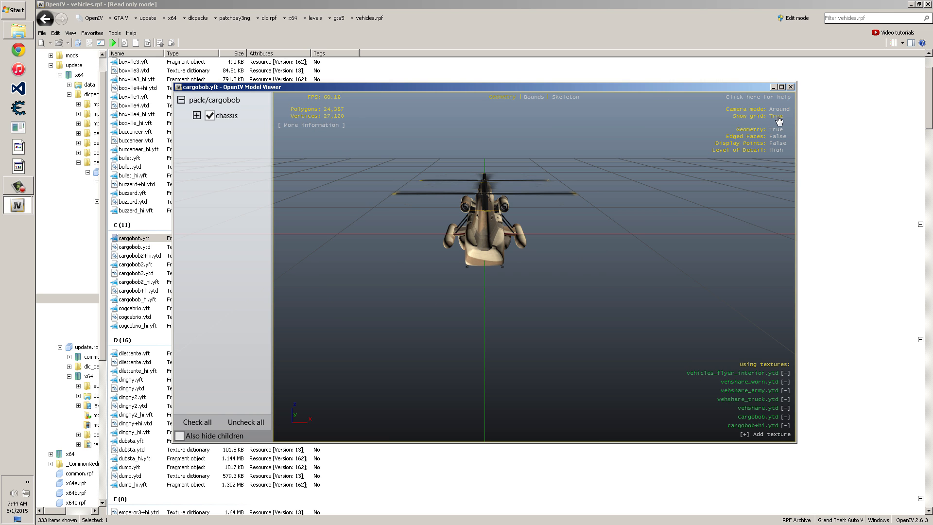
drag(778, 120, 746, 120)
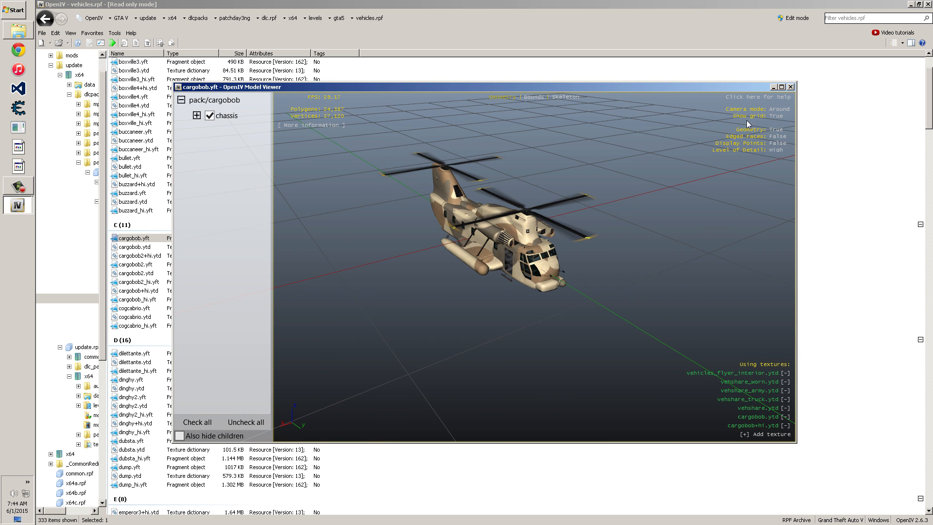
click(776, 116)
click(777, 136)
click(777, 129)
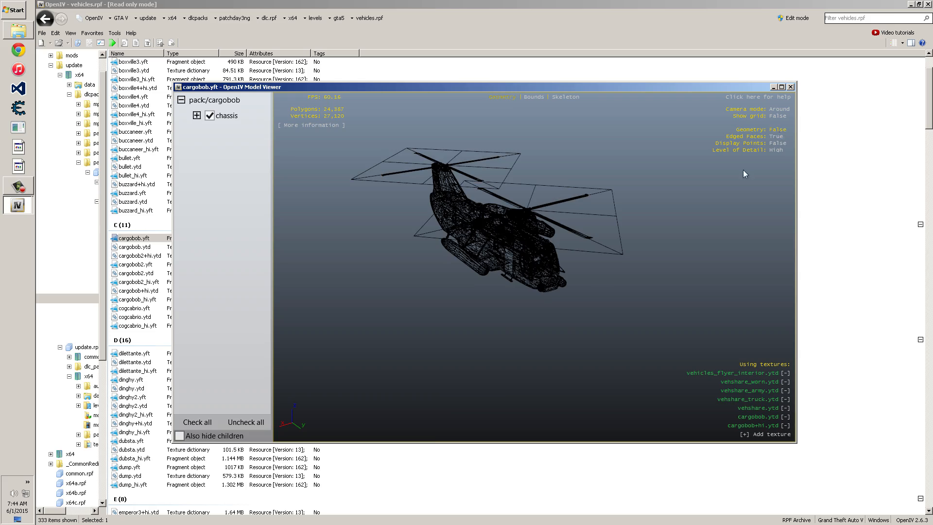
drag(510, 323, 537, 304)
scroll(538, 233, up, 8)
drag(539, 232, 613, 171)
scroll(614, 171, down, 8)
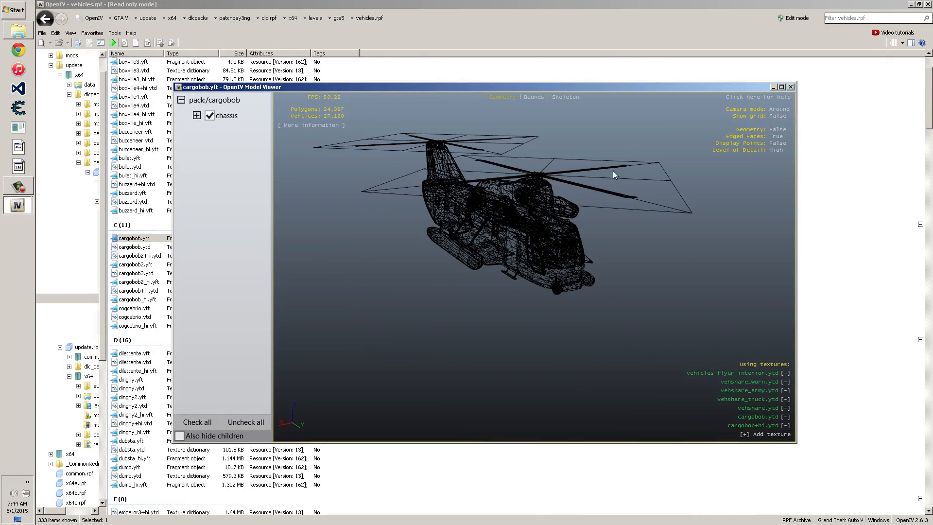
- Turn Geometry back on and switch Edged Faces off for the cargobob model
click(777, 130)
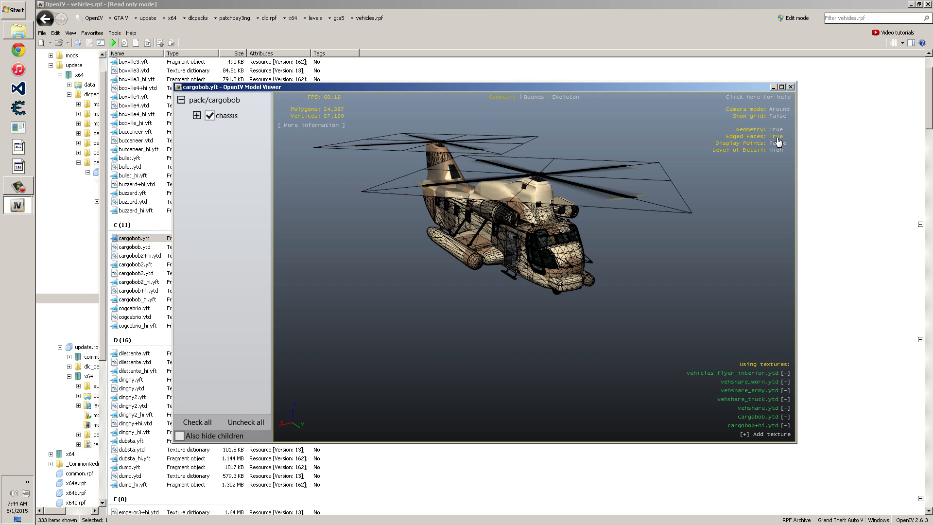
click(777, 137)
click(777, 137)
click(777, 137)
- Display the cargobob's points, compare the Low, VLow and High levels of detail, and hide the points again
click(778, 144)
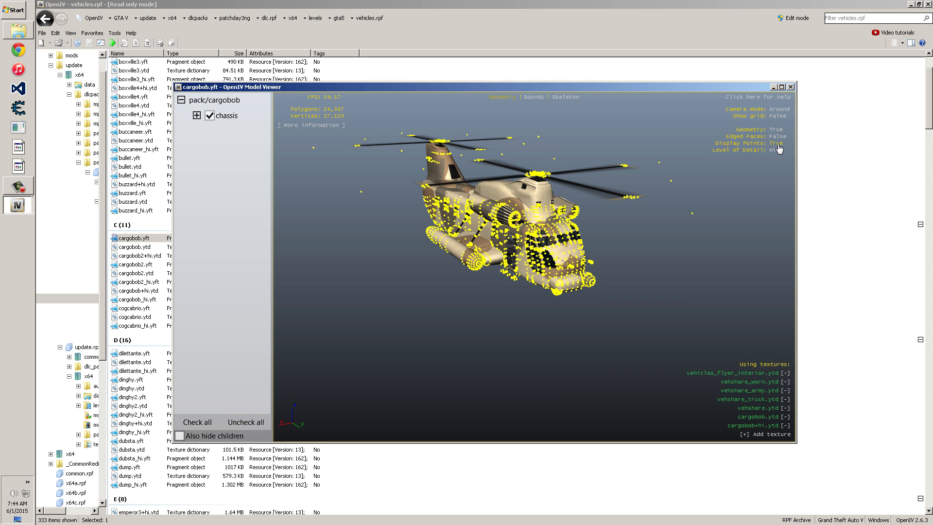
click(778, 144)
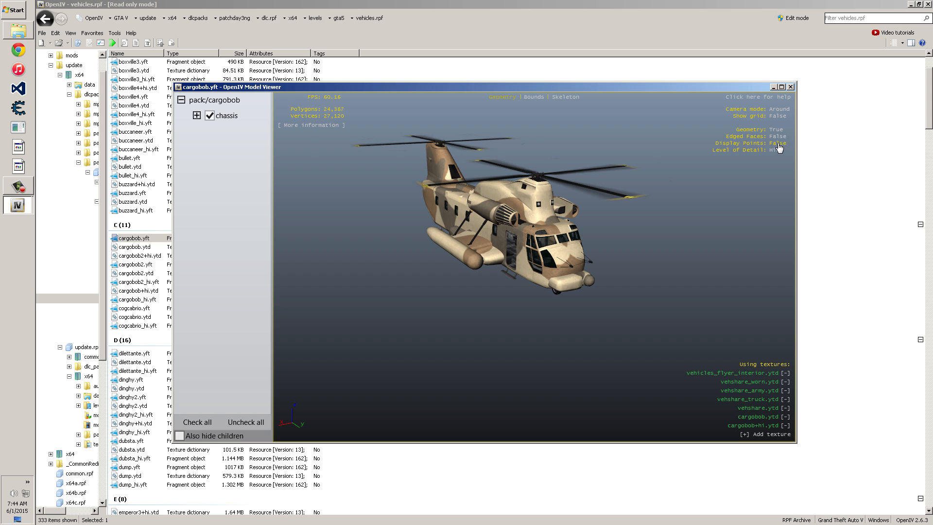
click(778, 143)
click(778, 150)
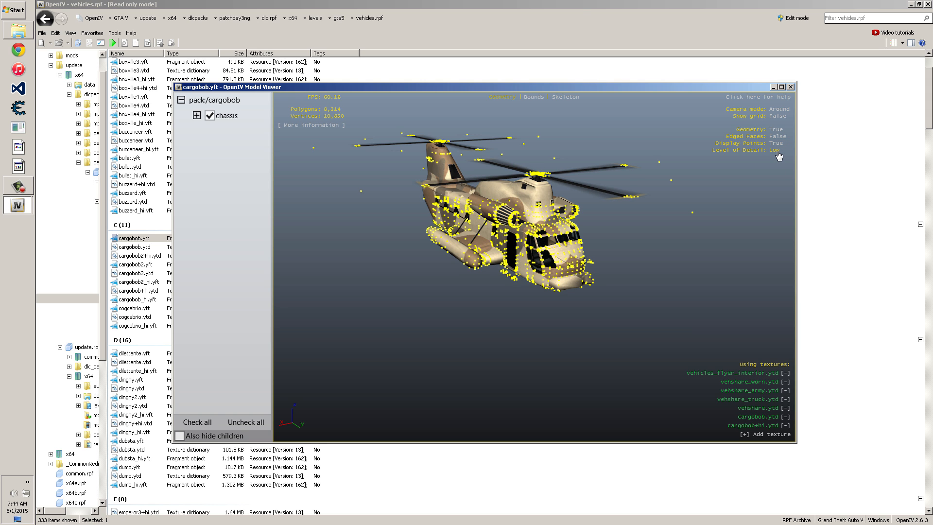
click(778, 150)
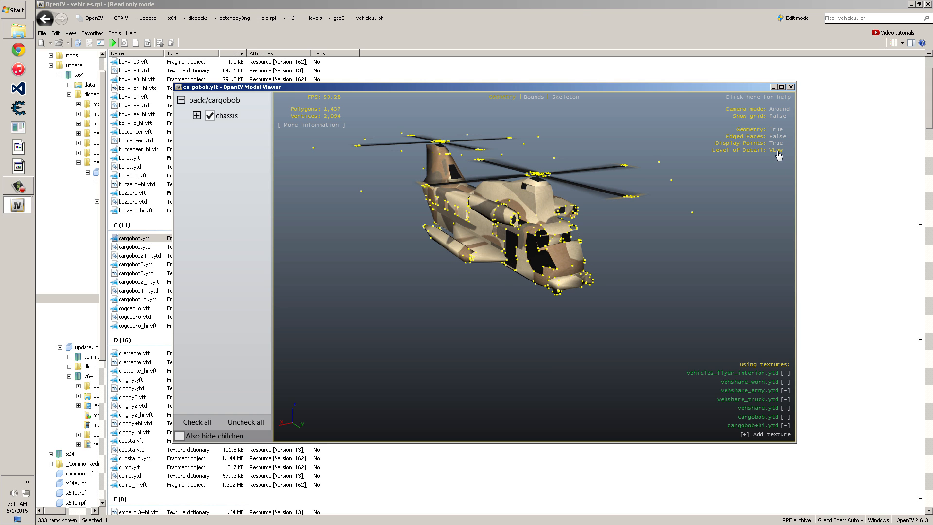
click(778, 150)
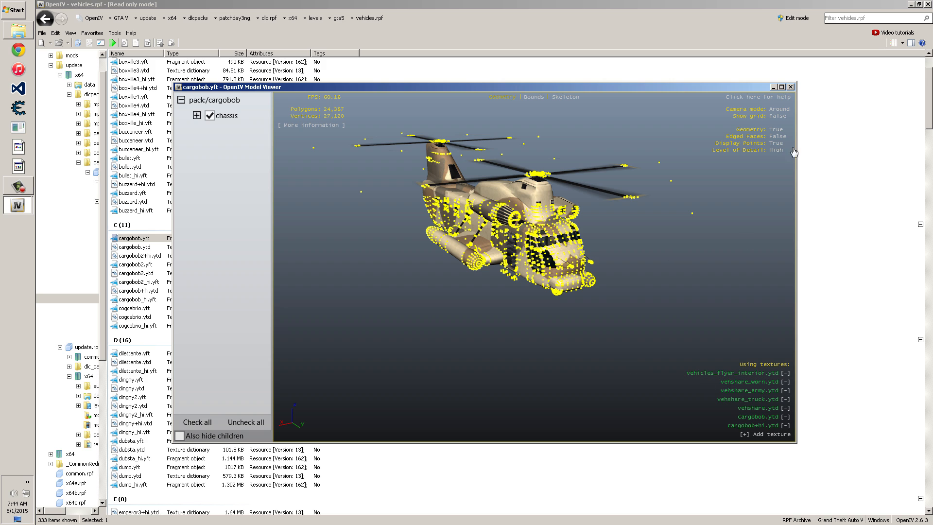
click(778, 143)
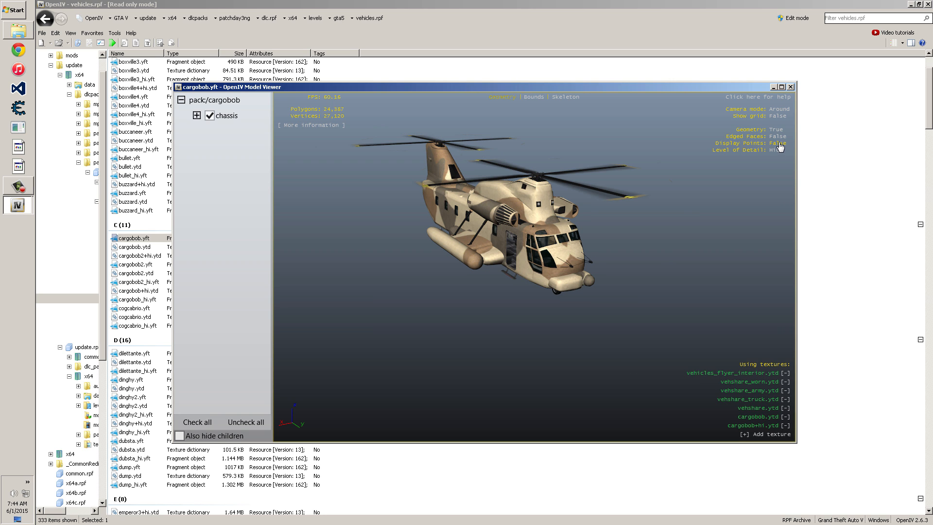
- Remove cargobob.ytd, vehshare.ytd and cargobob+hi.ytd from the textures used by the model
click(785, 417)
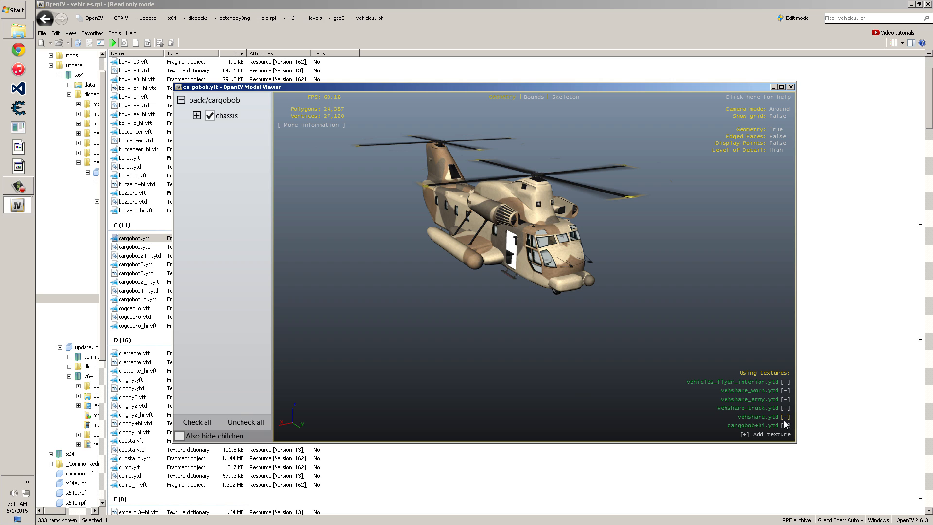
click(785, 417)
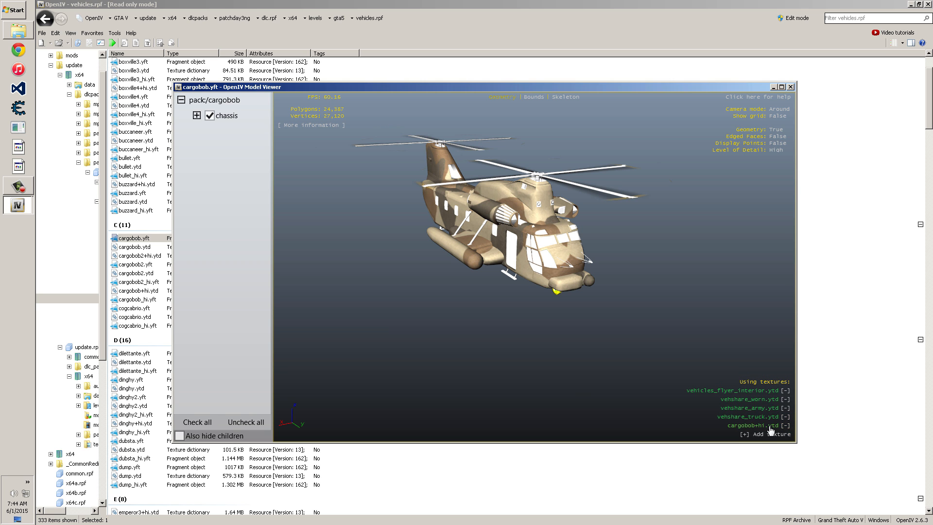
click(786, 426)
- Close the untextured cargobob model, reopen cargobob.yft in the model viewer and expand its chassis parts
drag(667, 327, 440, 254)
click(196, 115)
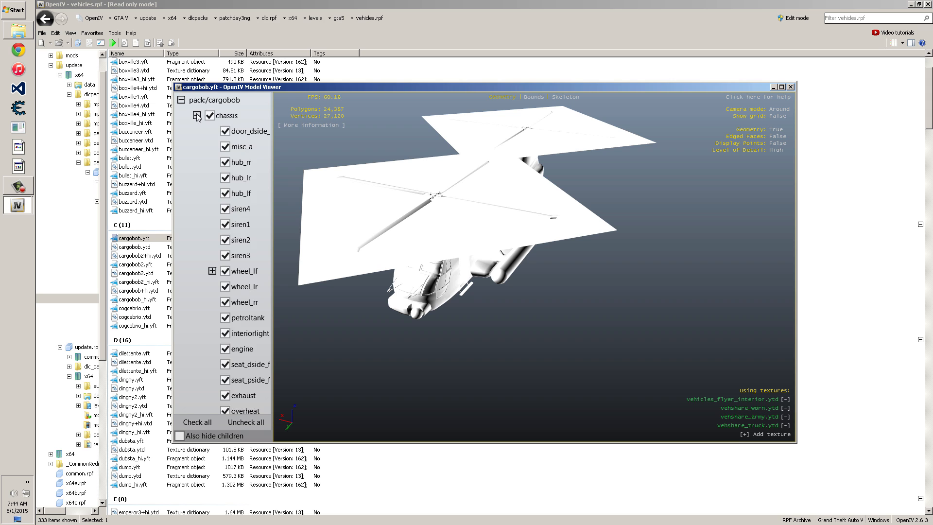
click(791, 87)
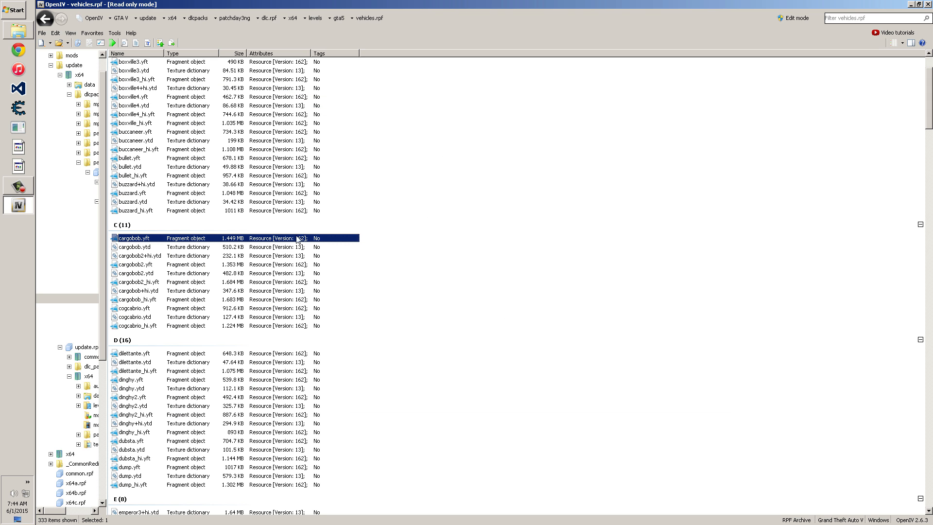
double_click(179, 239)
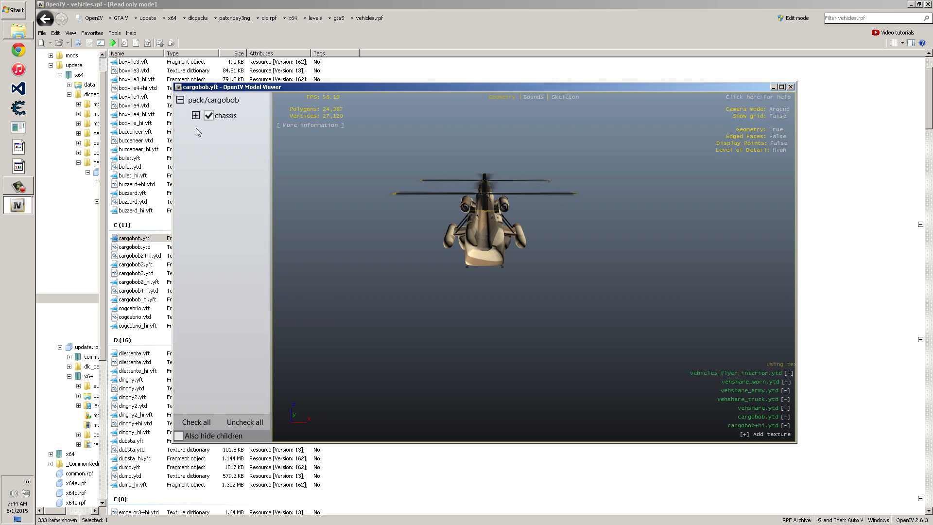
click(197, 115)
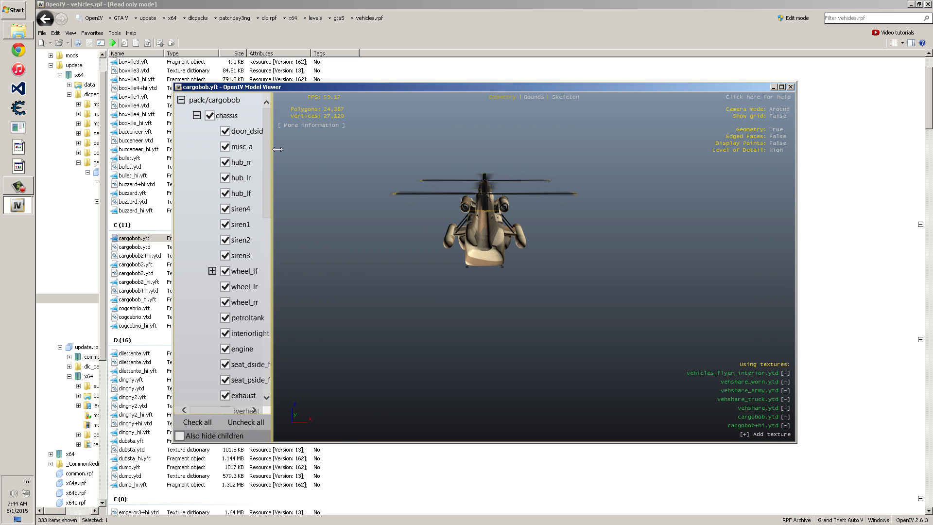
- Hide siren3, siren2, siren1, door_dside_r and misc_a on the cargobob and inspect its open rear
click(227, 256)
click(228, 240)
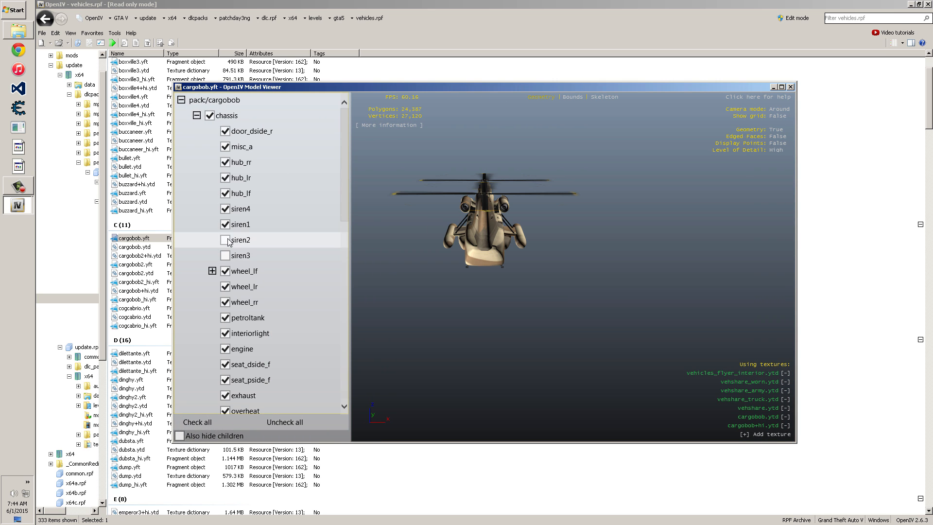
click(227, 225)
click(226, 132)
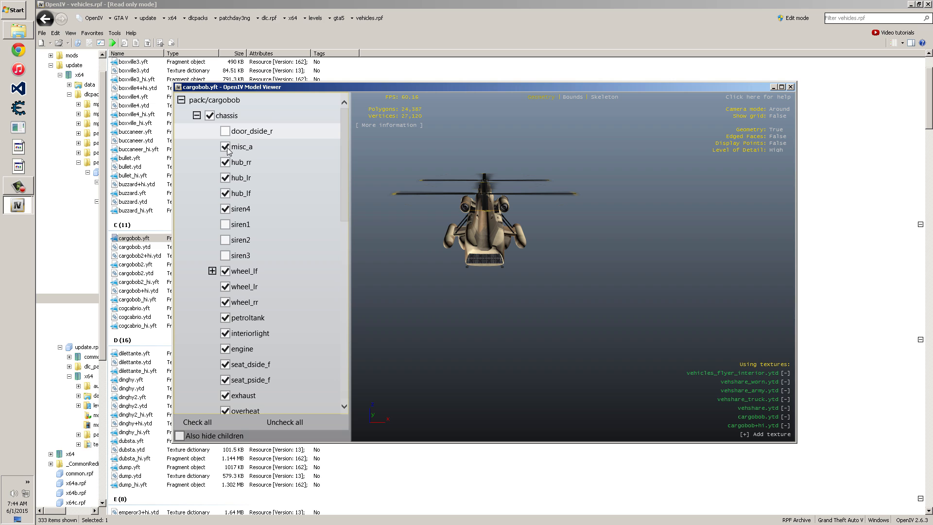
click(226, 148)
scroll(491, 248, up, 5)
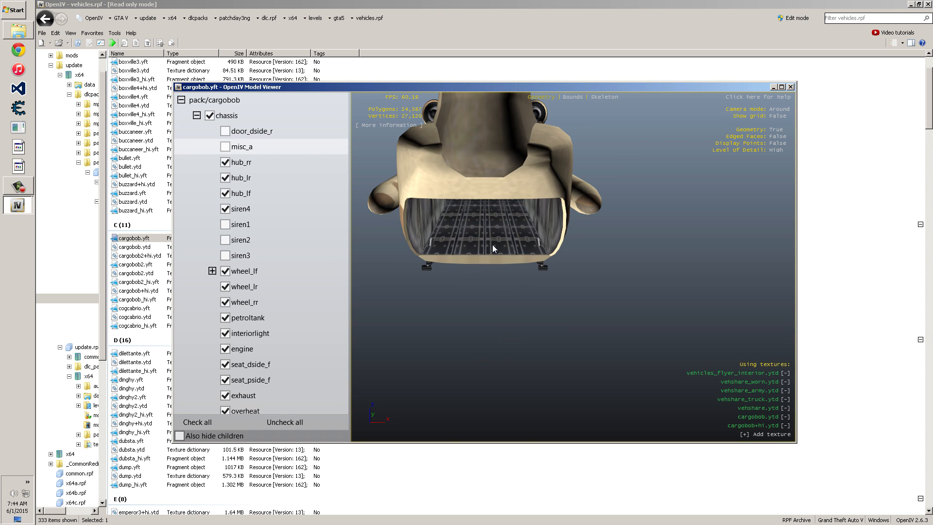
- Hide petroltank and wheel_lf, inspect the helicopter from the side, and show wheel_lf again
click(225, 317)
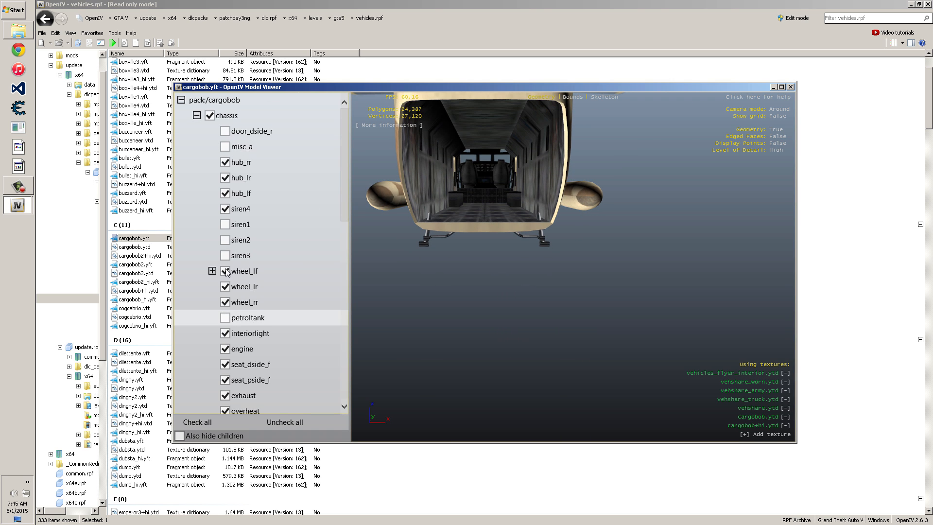
click(226, 271)
drag(496, 250, 718, 232)
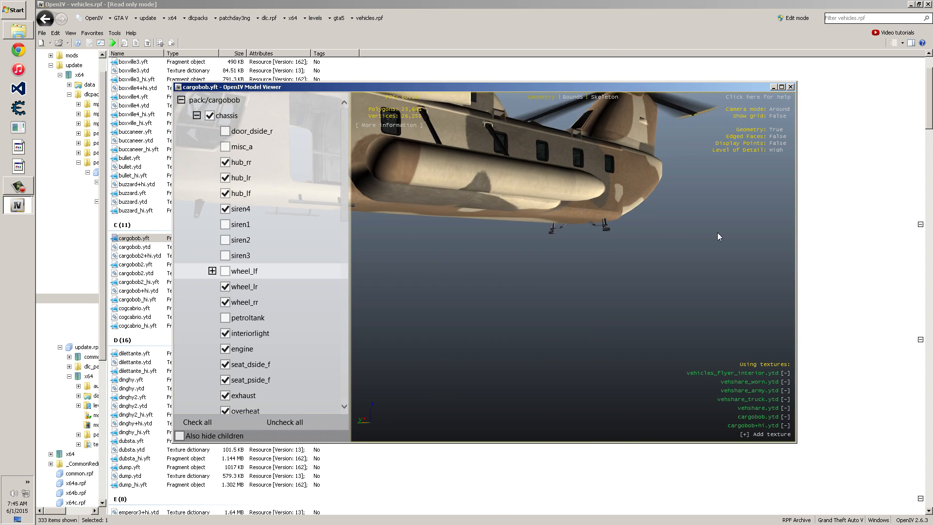
scroll(466, 234, down, 3)
drag(465, 235, 505, 241)
click(224, 271)
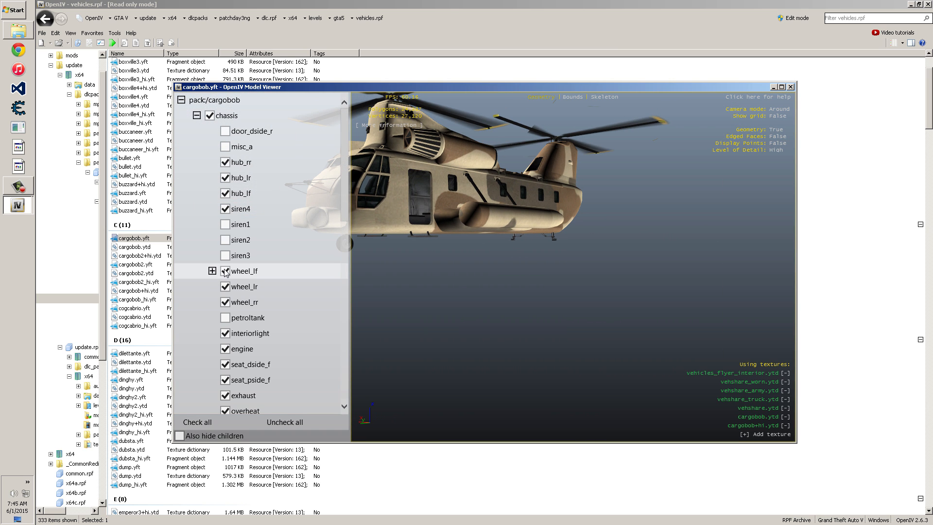
- Expand the wheel_lf meshes, show petroltank again, review the remaining parts and close the model viewer
click(212, 271)
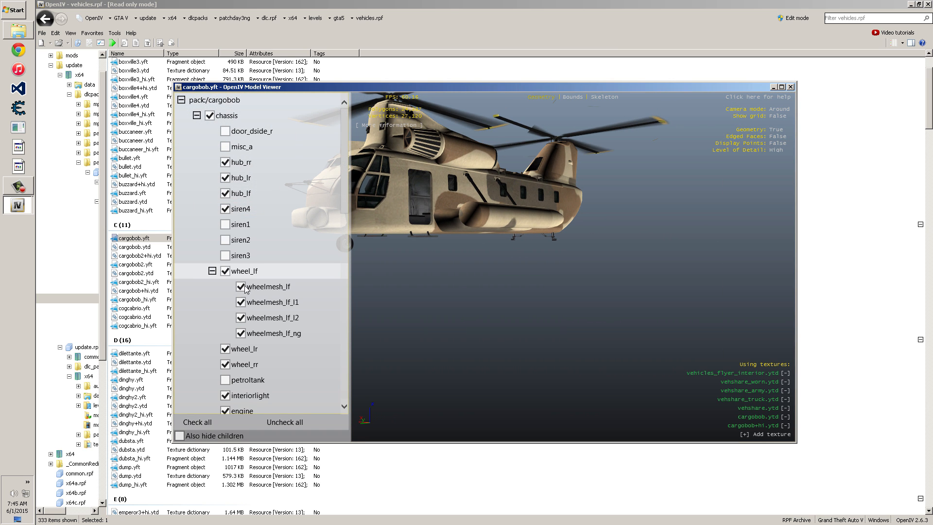
click(225, 349)
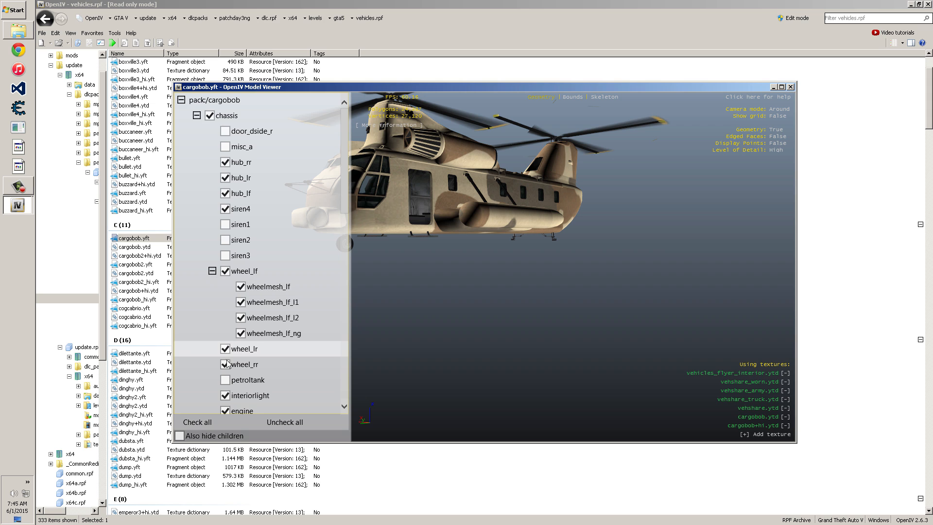
click(226, 381)
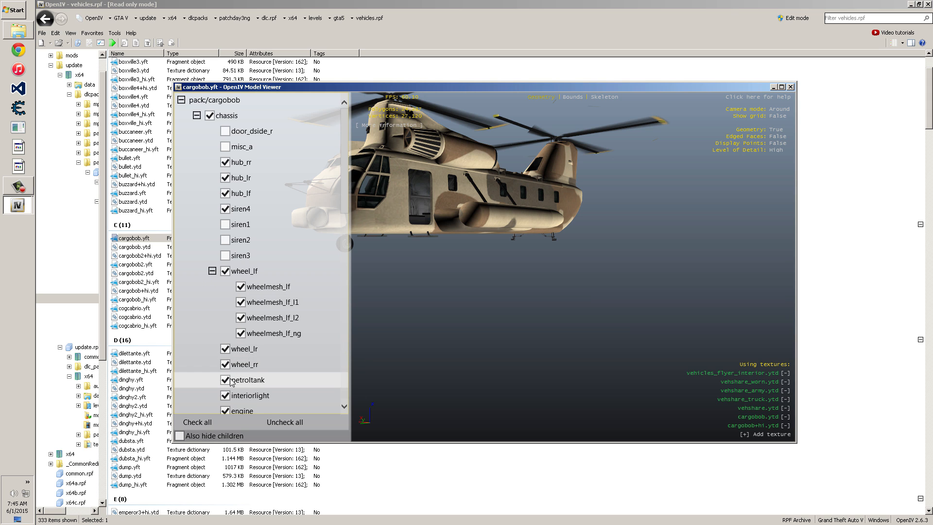
scroll(263, 359, down, 6)
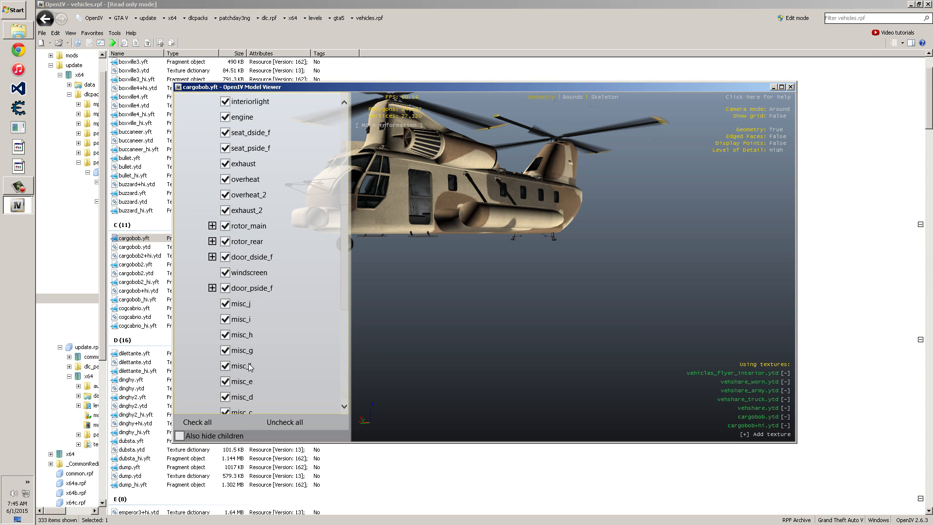
click(791, 87)
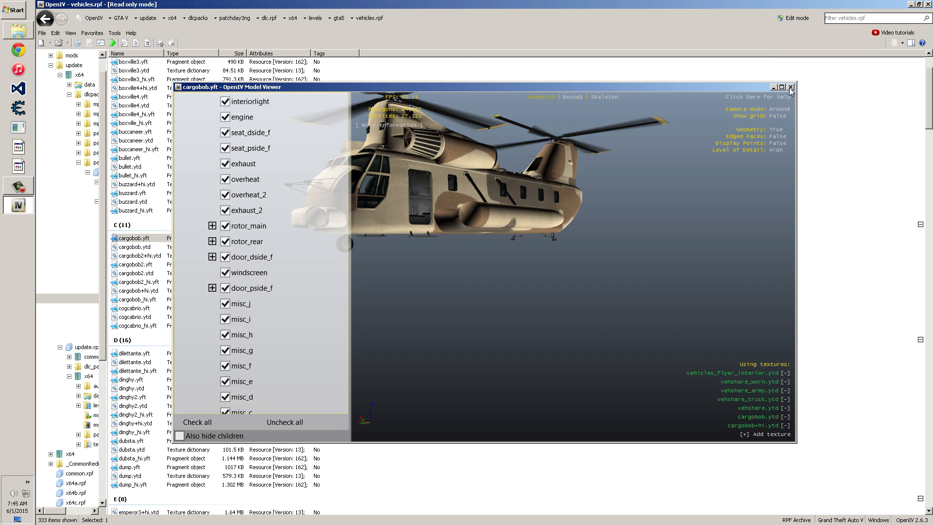
- Open the cargobob.ytd texture dictionary in the texture viewer
right_click(159, 240)
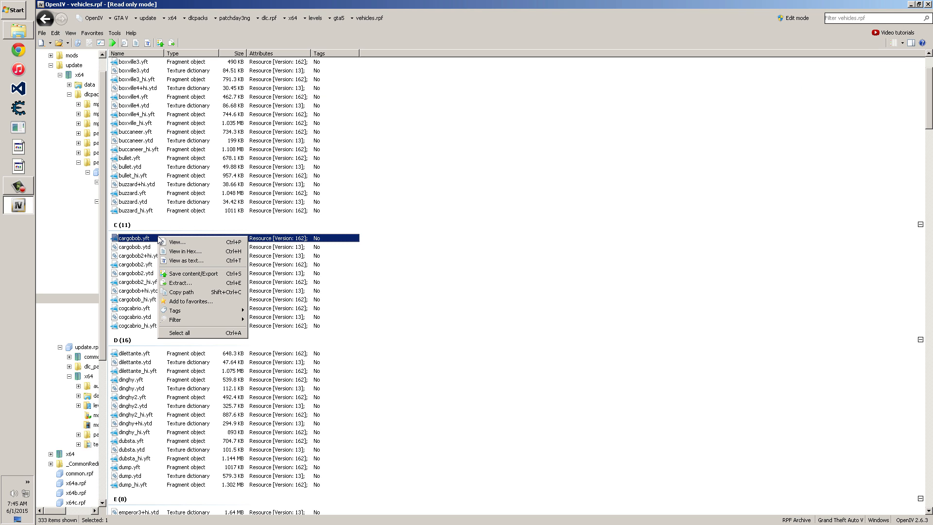
click(136, 247)
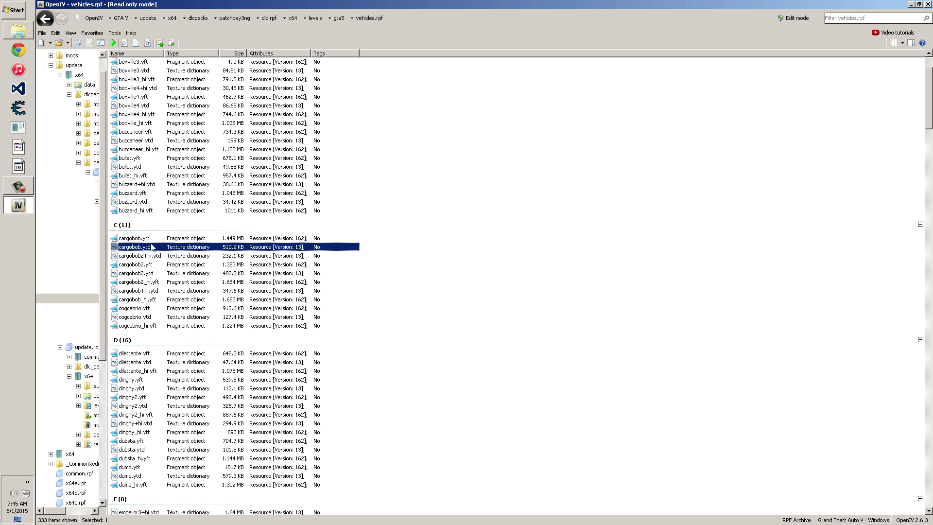
double_click(155, 251)
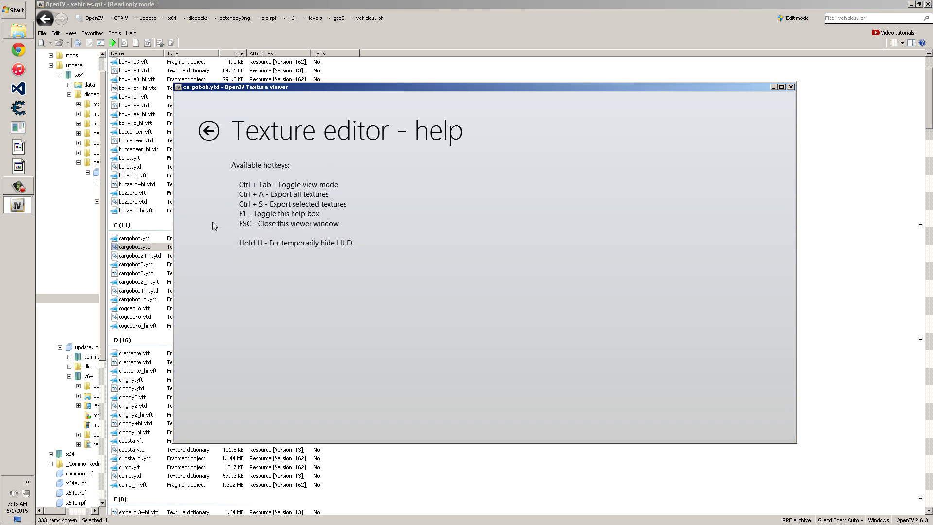
click(790, 87)
double_click(156, 249)
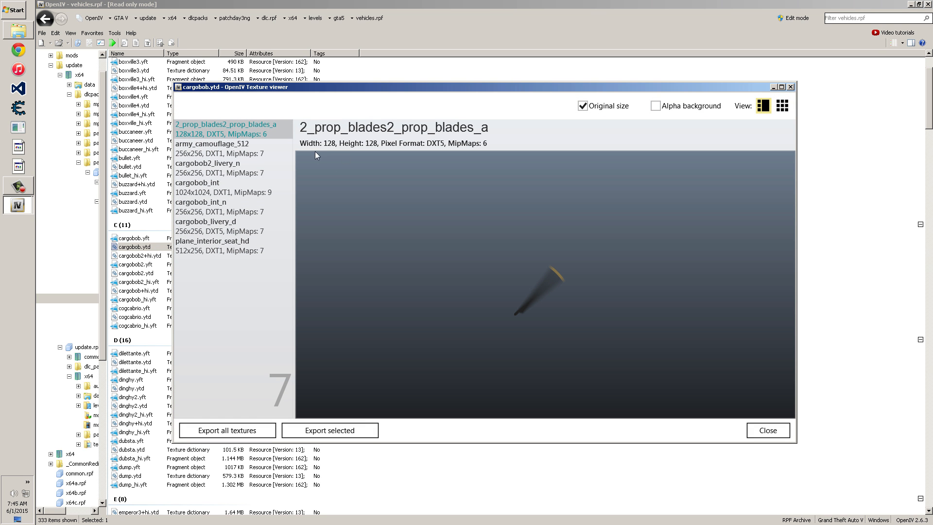
- Preview the cargobob textures in order from army_camouflage_512 down to plane_interior_seat_hd
click(233, 154)
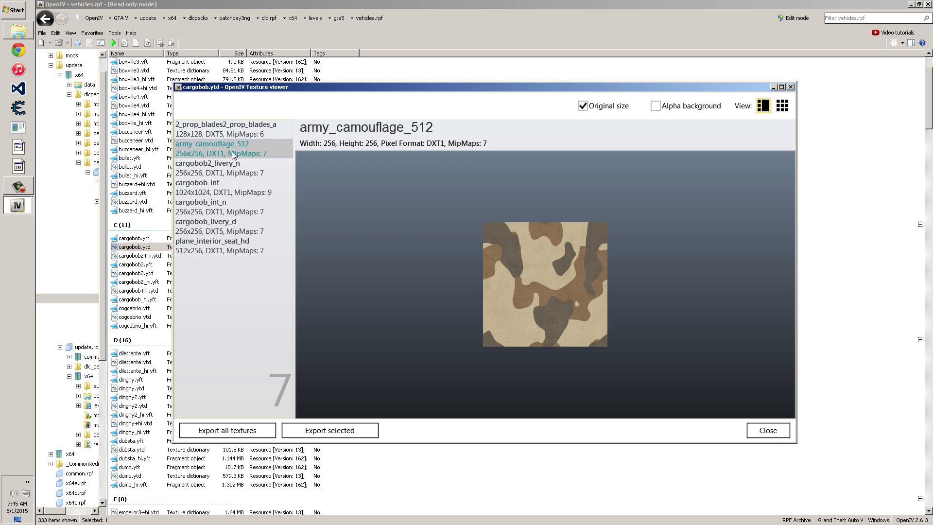
click(210, 165)
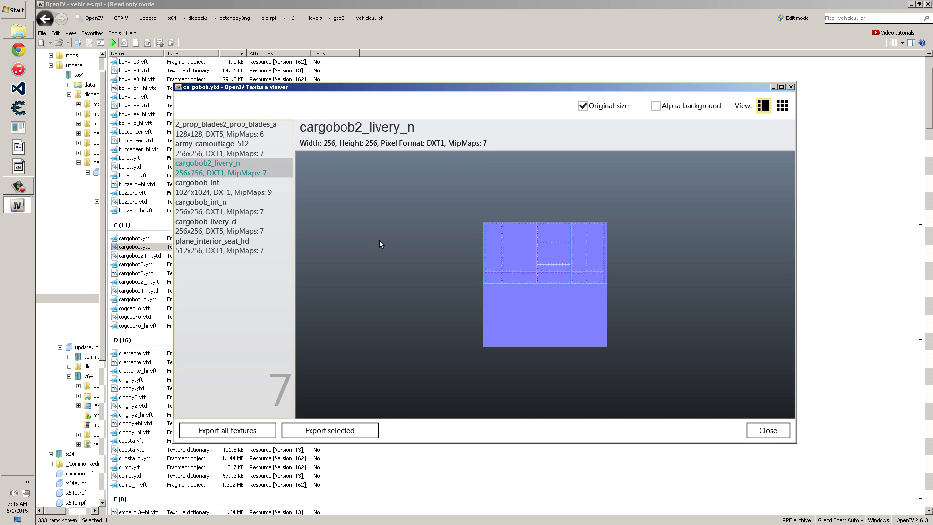
click(238, 192)
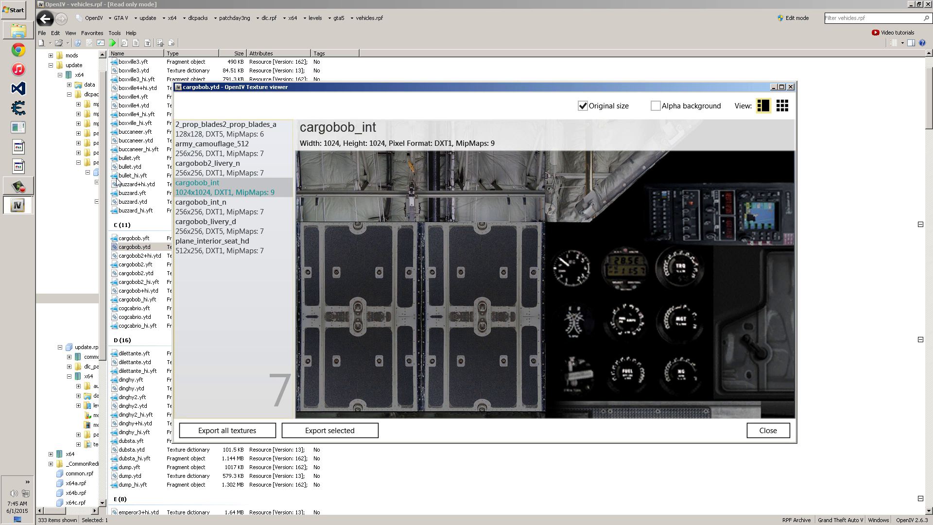
click(234, 209)
click(213, 229)
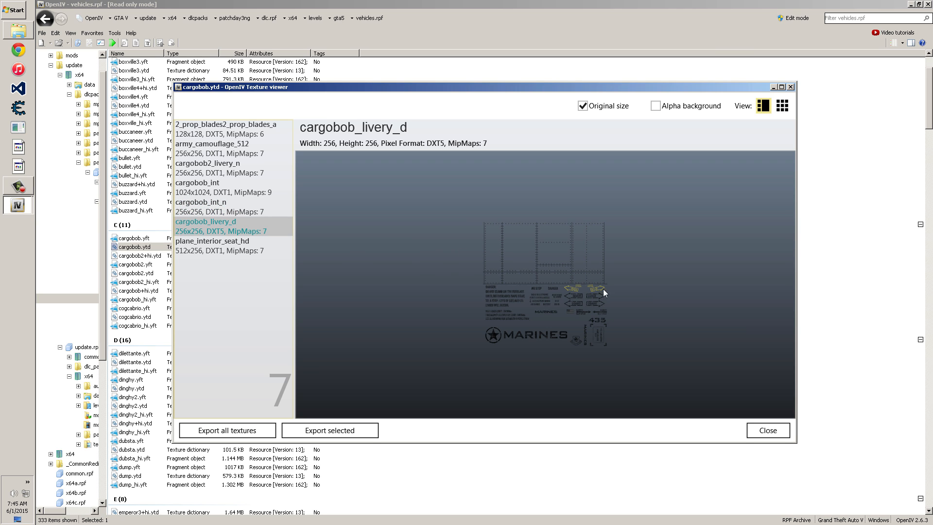
click(247, 249)
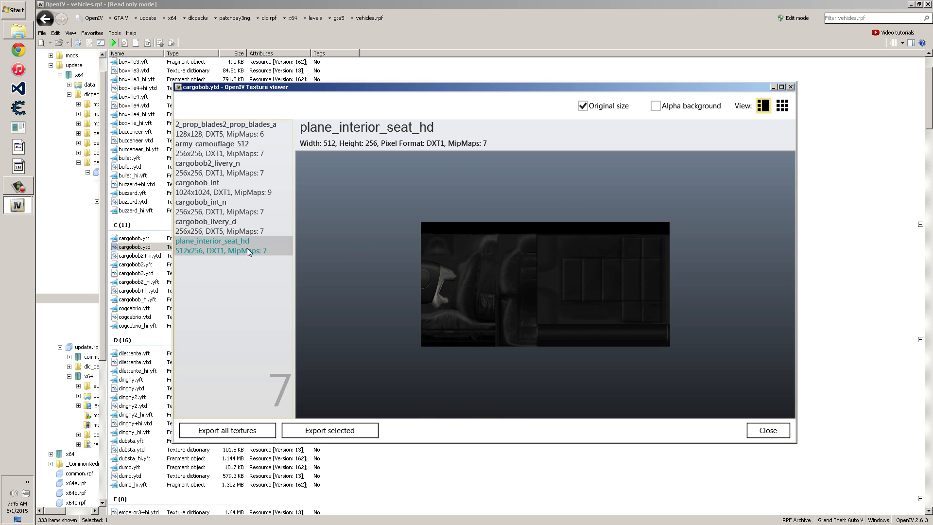
- Review the textures again from plane_interior_seat_hd back up to 2_prop_blades2_prop_blades_a, recheck army_camouflage_512 and close the viewer
click(232, 132)
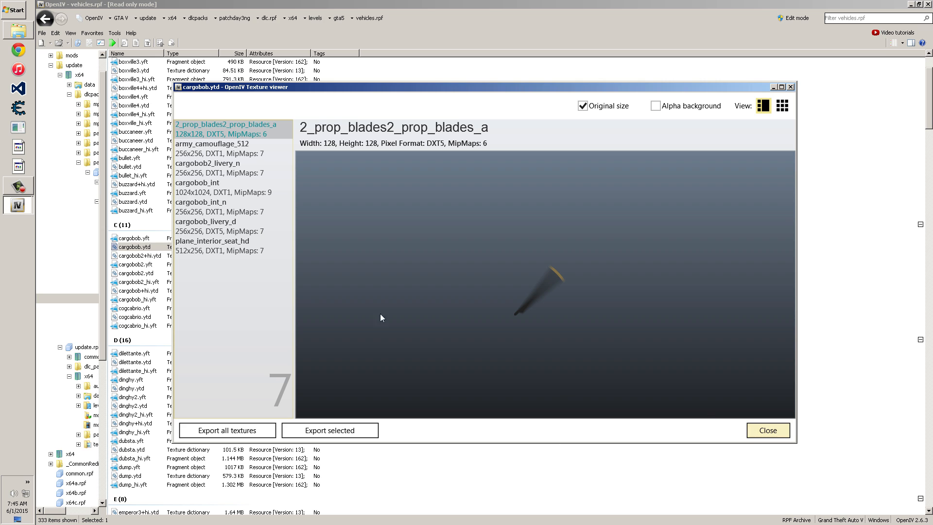
click(247, 245)
click(245, 225)
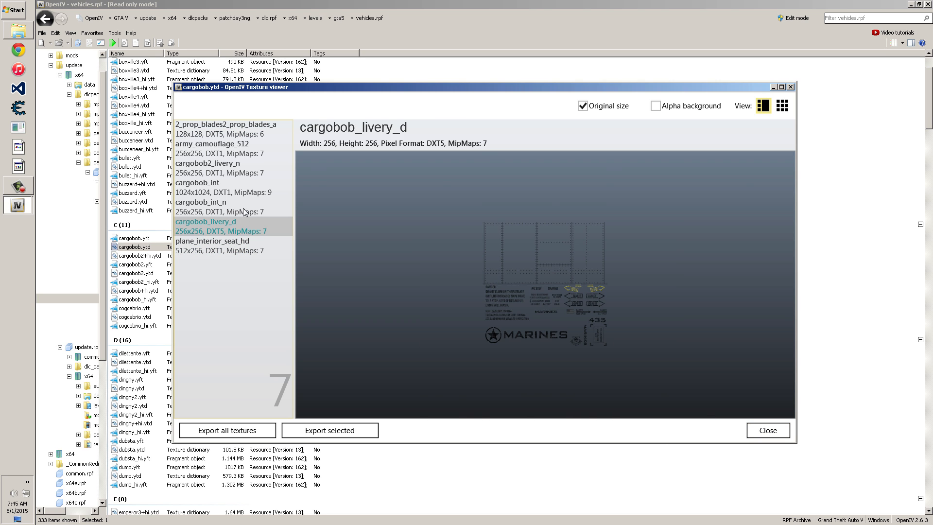
click(245, 208)
click(246, 191)
click(248, 173)
click(245, 154)
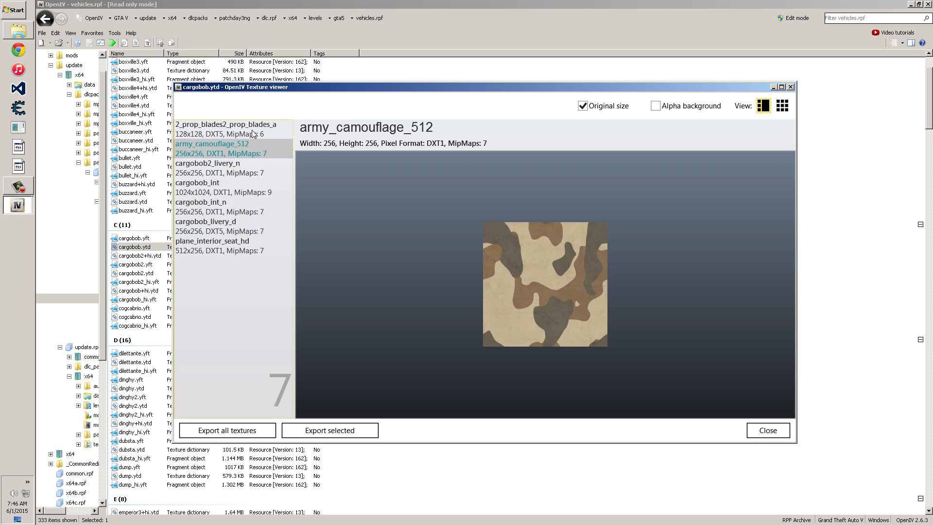
click(252, 133)
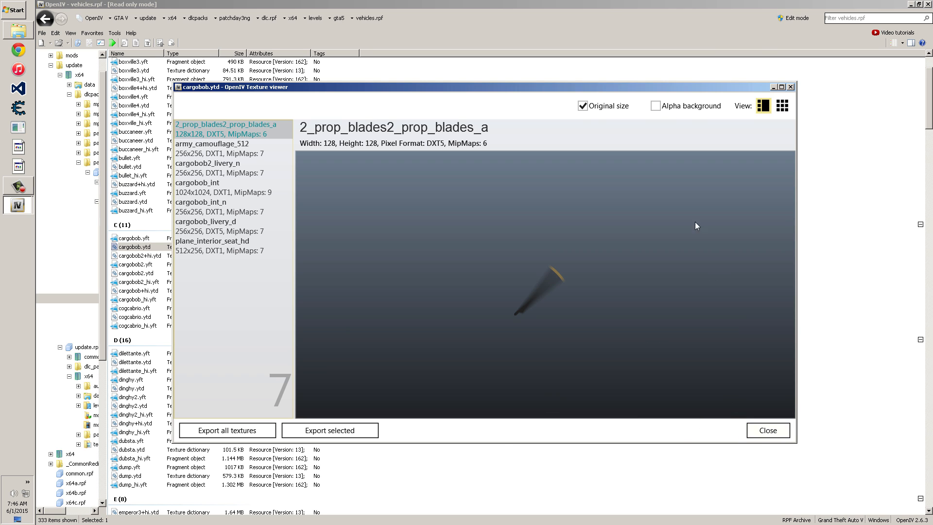
click(238, 151)
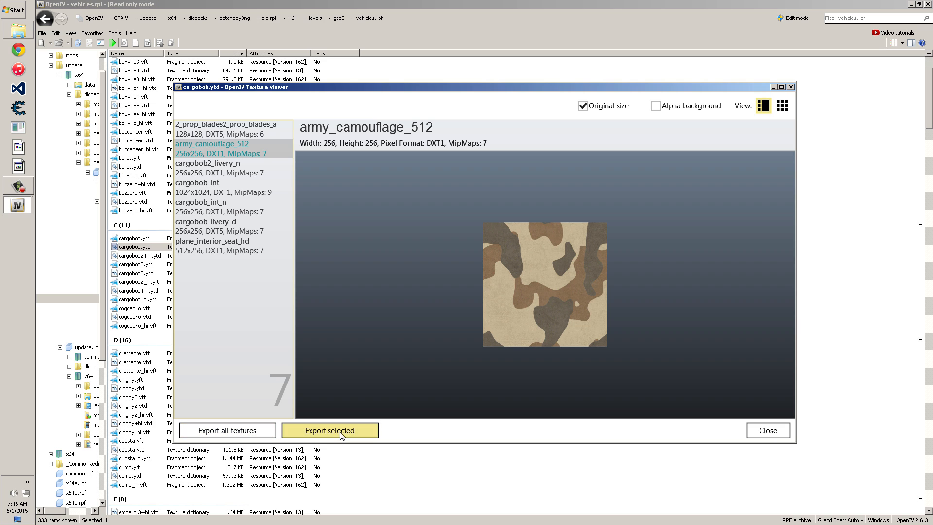
click(768, 431)
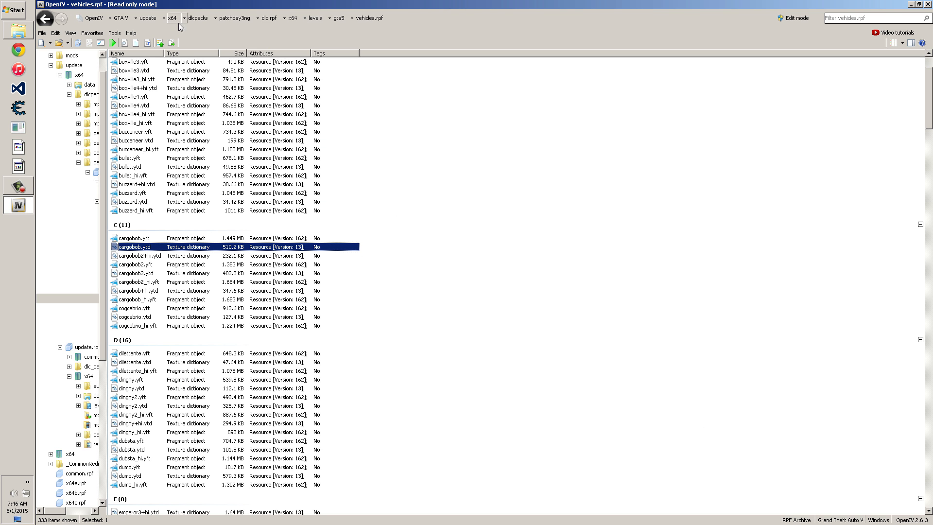
- Switch vehicles.rpf to edit mode, accepting automatic saving of changes, and open cargobob.ytd in the texture editor
click(794, 18)
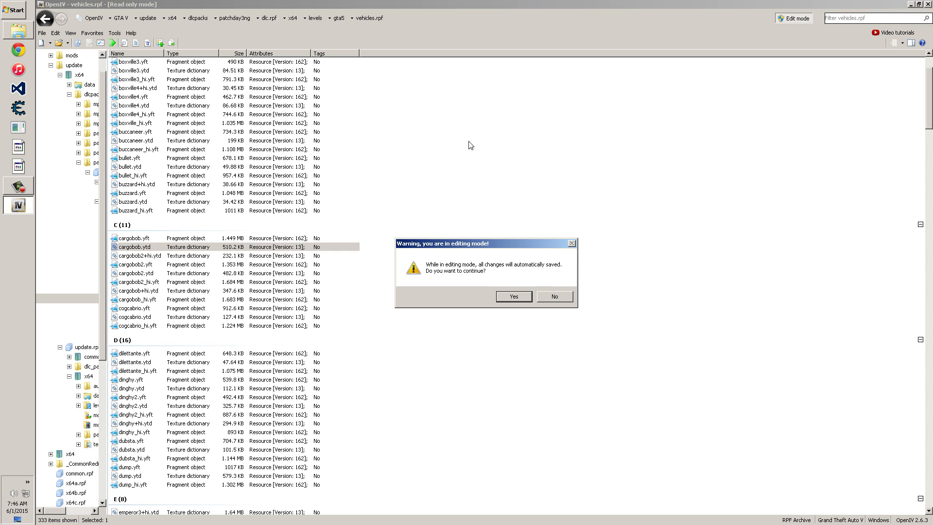
click(529, 297)
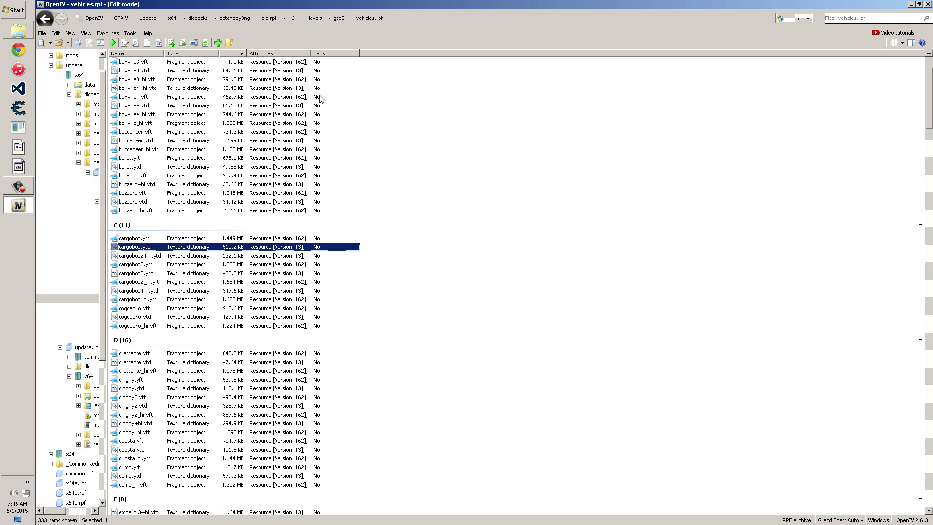
double_click(159, 248)
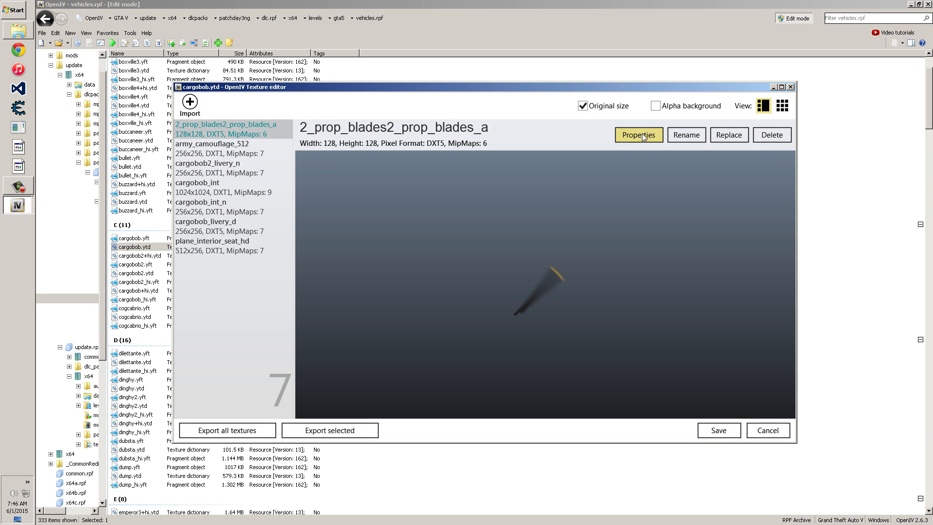
- Show the file picker for importing a texture into cargobob.ytd, browse to the Desktop and cancel without importing anything
click(190, 102)
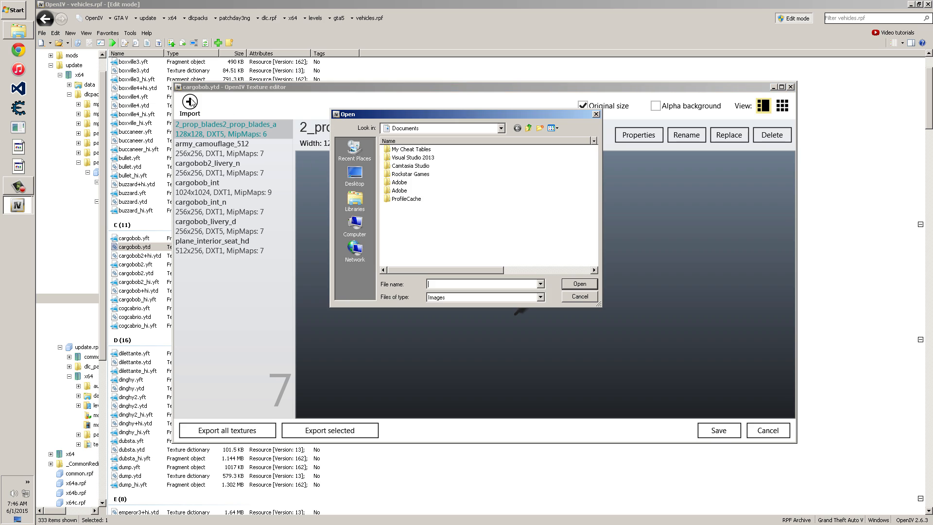
click(355, 175)
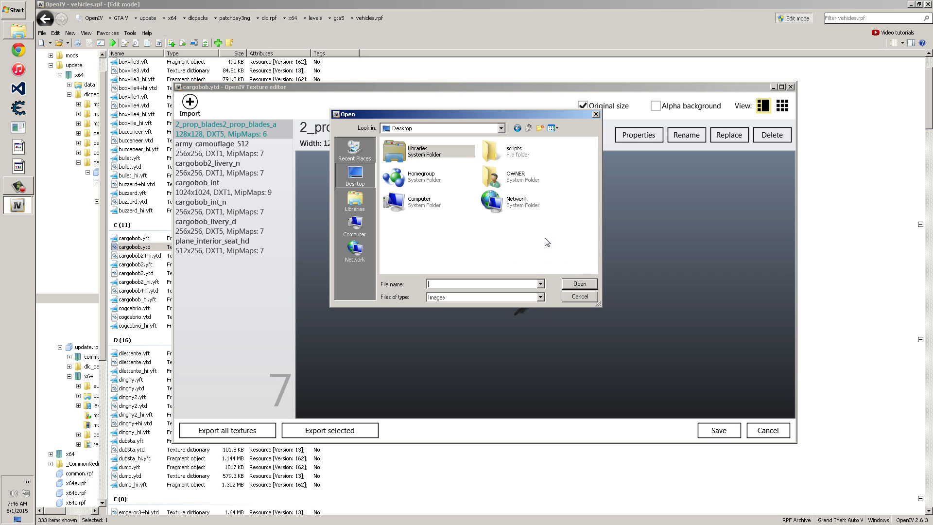
click(570, 299)
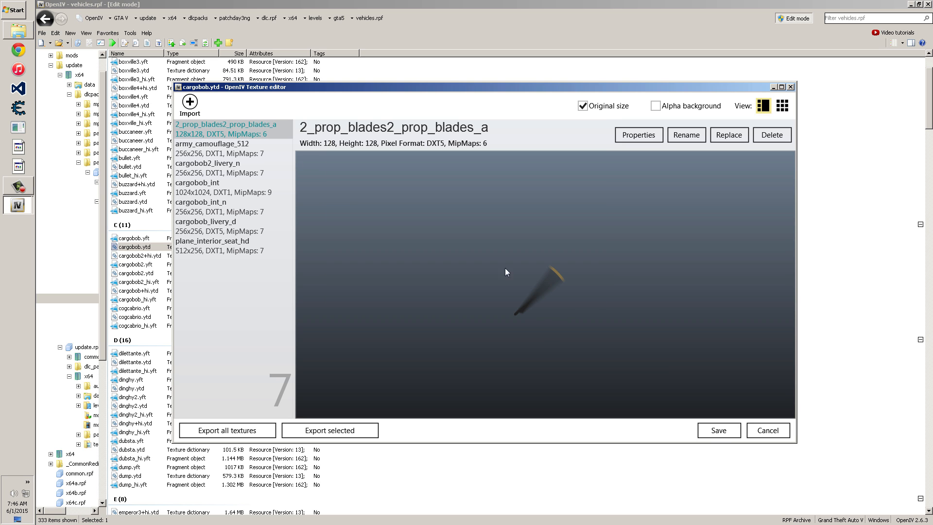
click(190, 102)
click(580, 296)
- Preview army_camouflage_512, view all cargobob textures as a thumbnail grid and leave the texture editor without saving
key(Down)
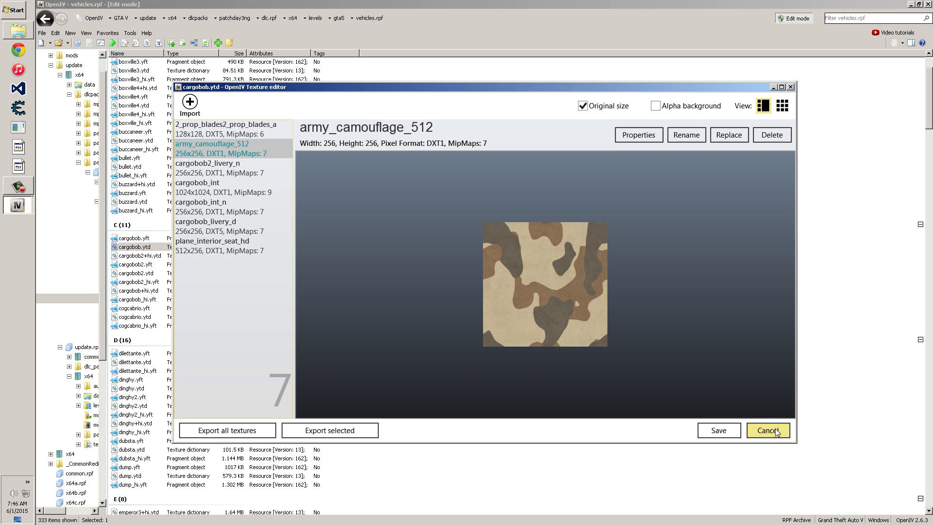
click(782, 106)
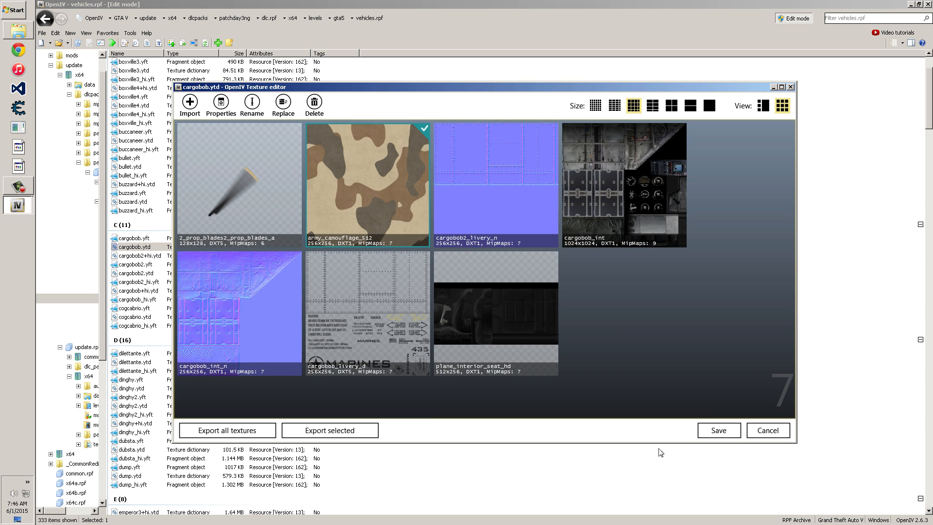
click(747, 434)
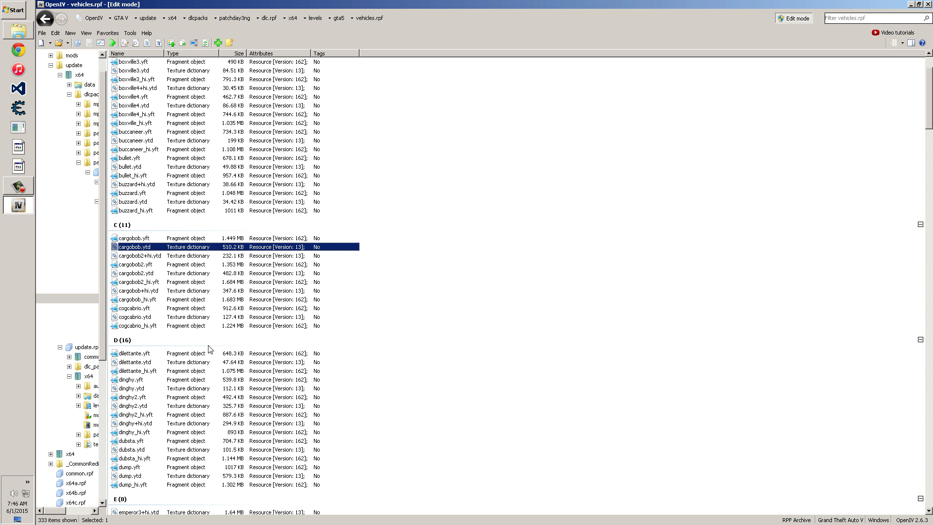
- Look further down the vehicles.rpf file list and close OpenIV
scroll(243, 413, down, 8)
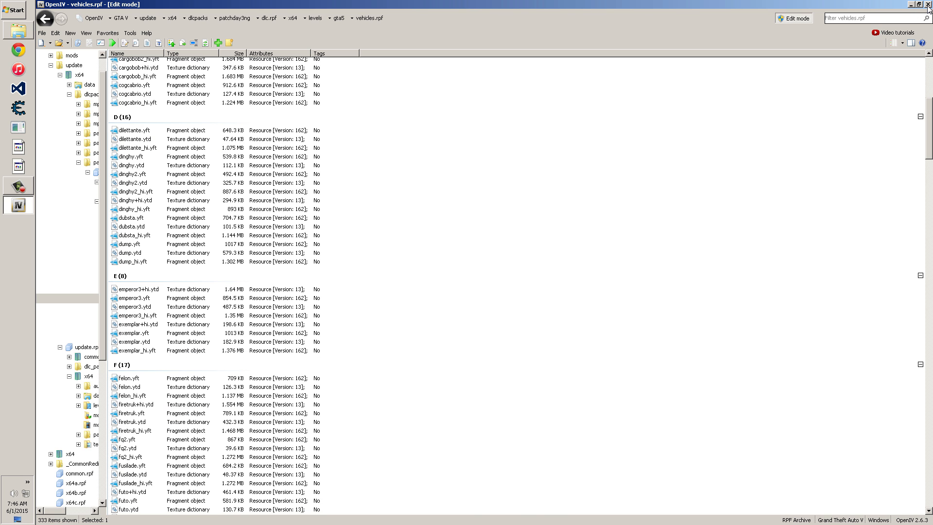
click(928, 5)
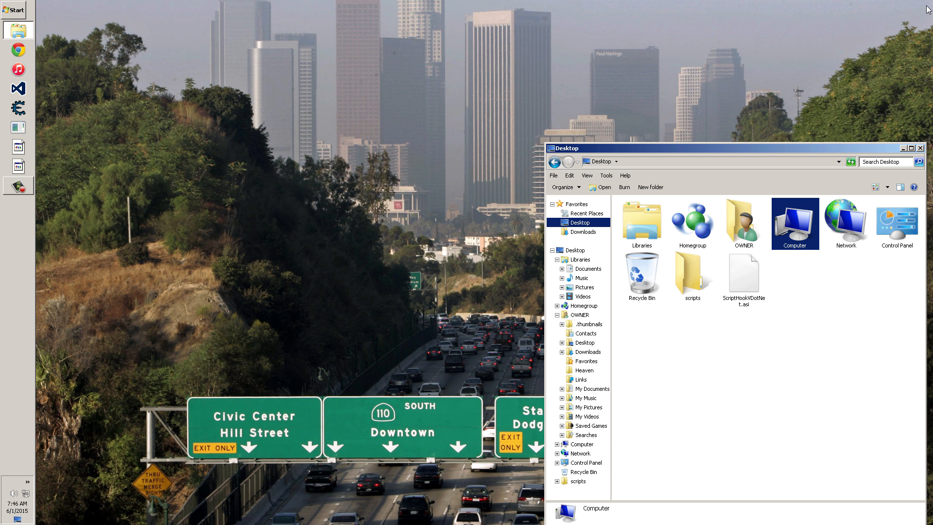
click(11, 193)
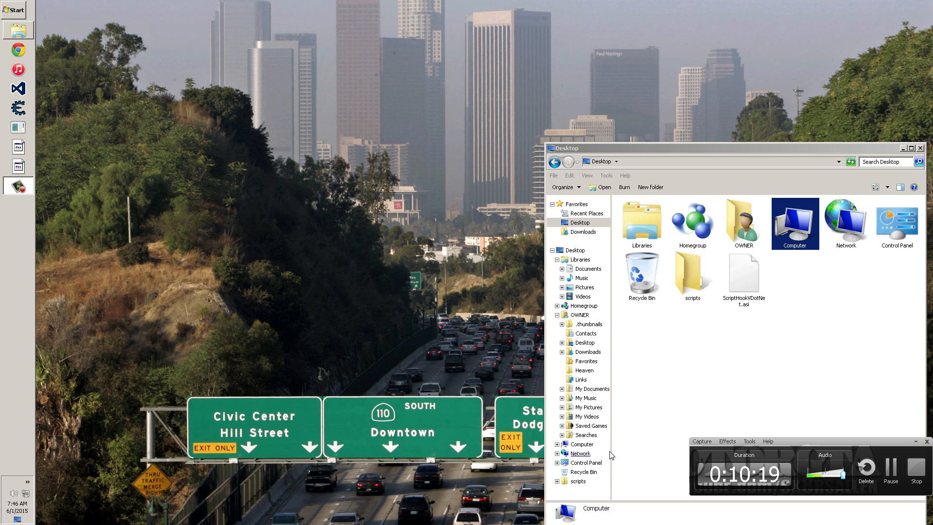
drag(812, 442, 485, 401)
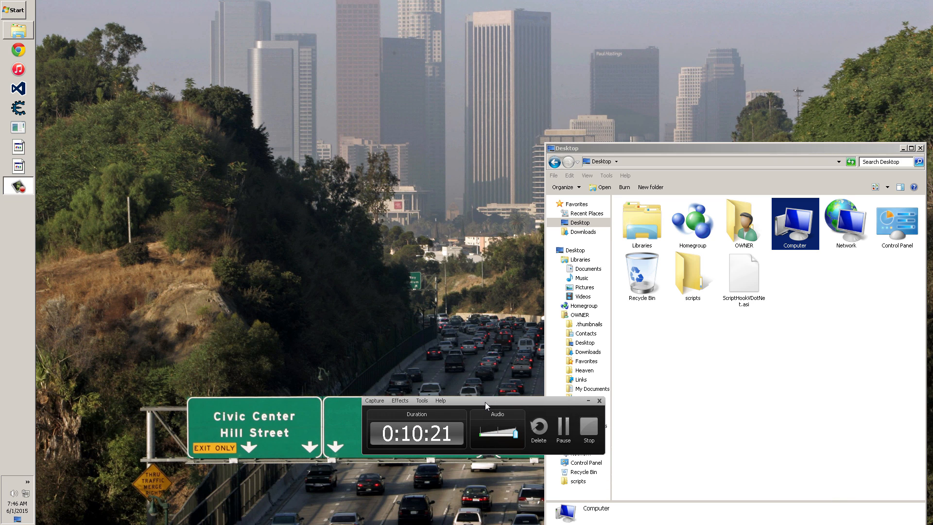